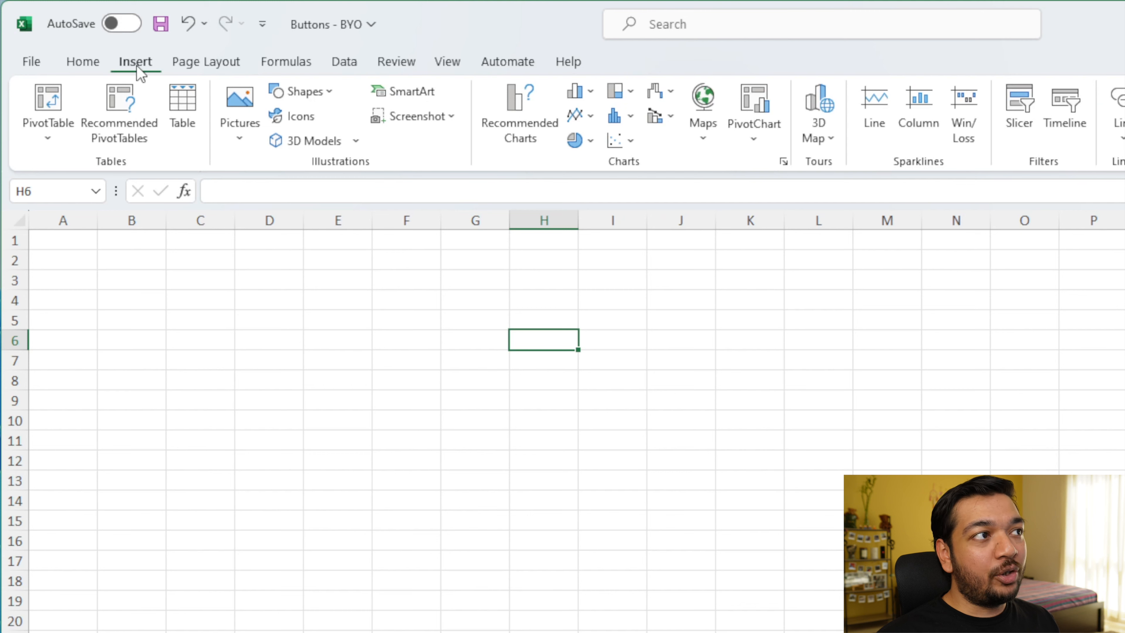
Step: Draw a rounded rectangle spanning roughly cells C4 to H10
left_click(326, 87)
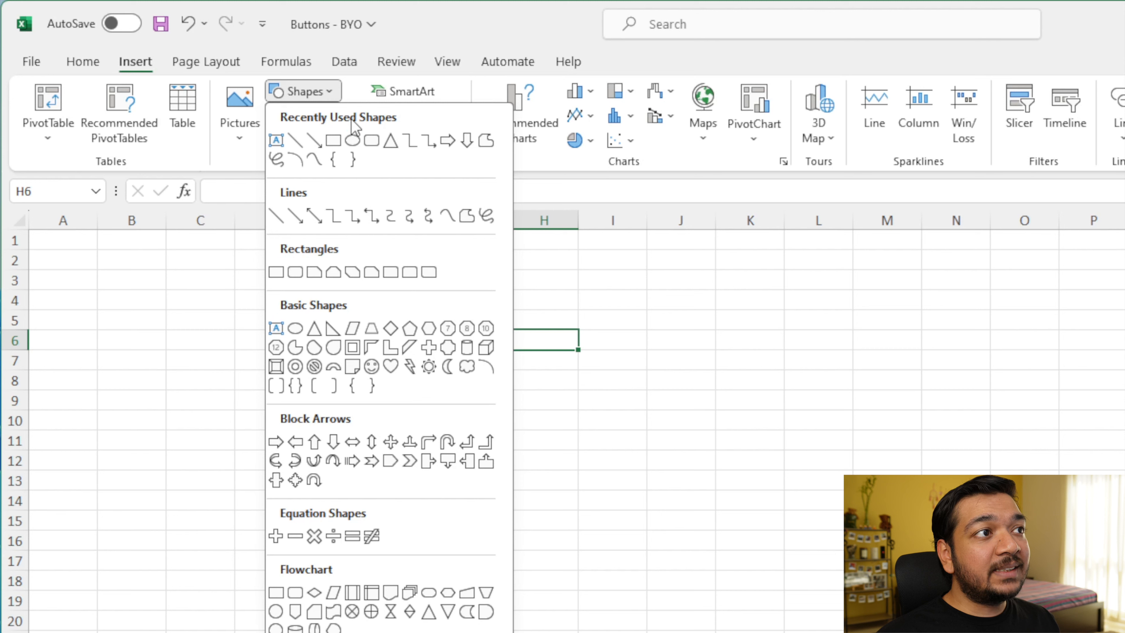
left_click(366, 148)
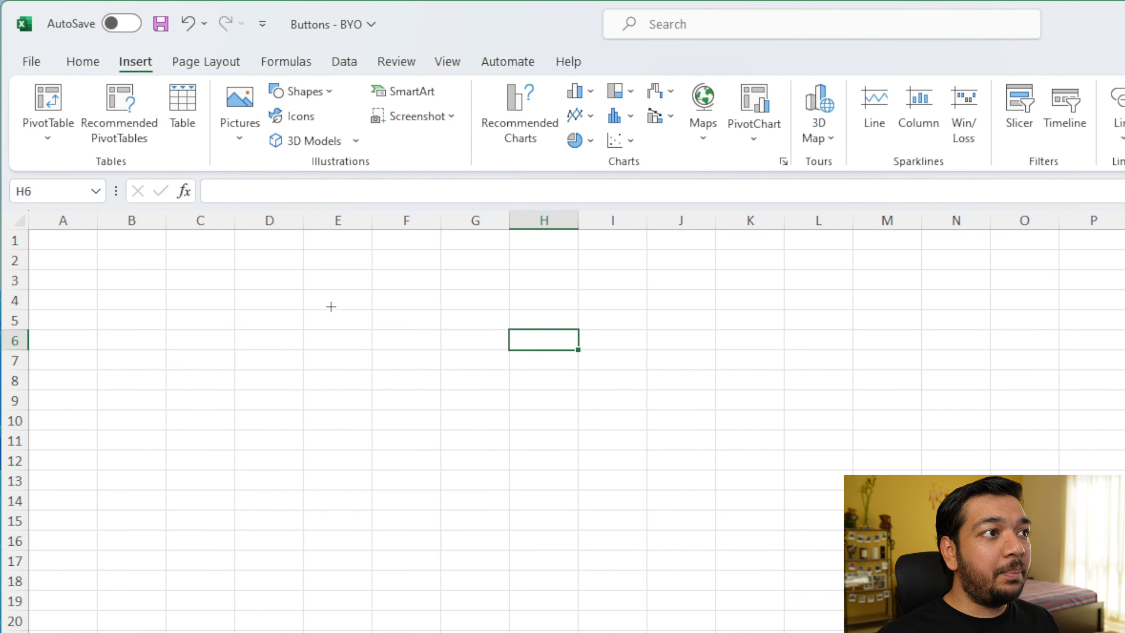
mouse_move(212, 295)
left_mouse_down()
mouse_move(427, 360)
mouse_move(549, 417)
left_mouse_up()
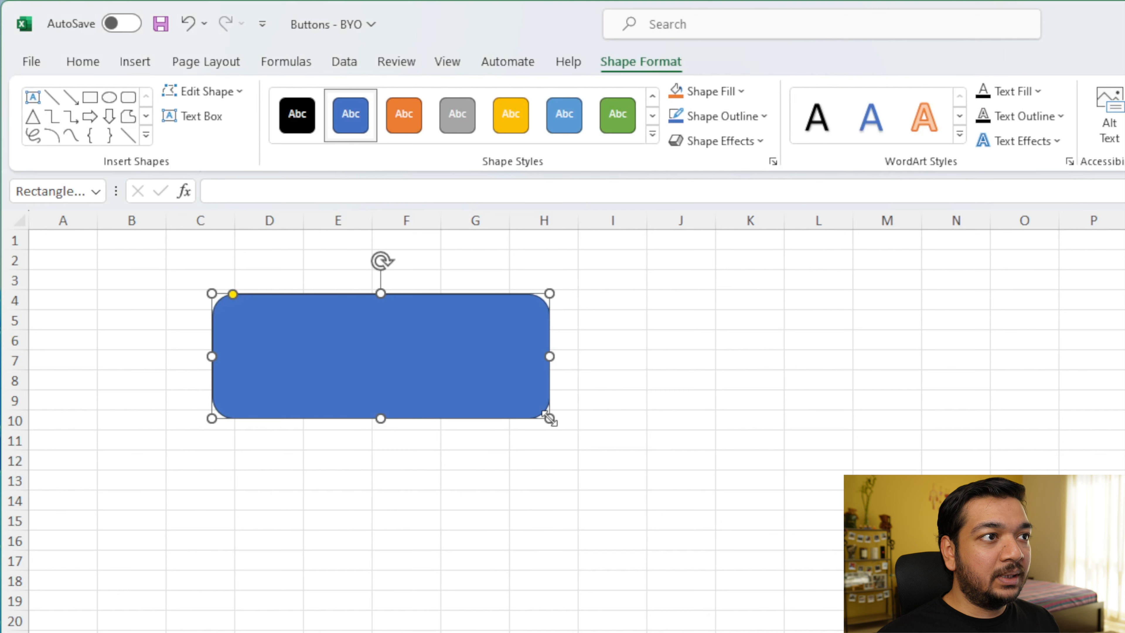
left_click(411, 474)
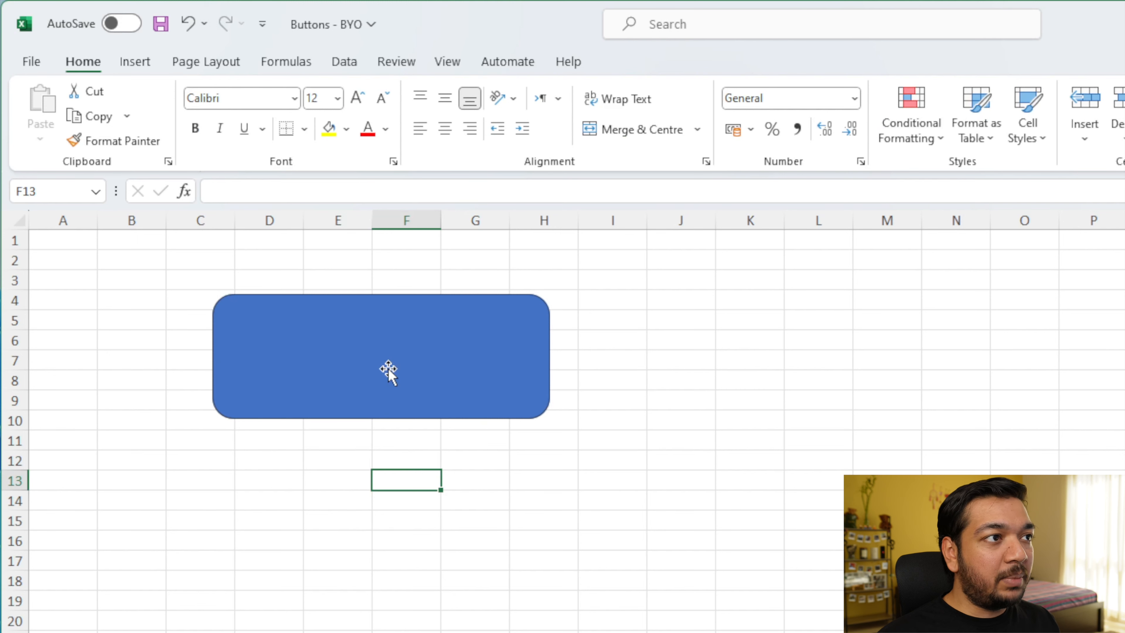
Step: Apply the light blue intense-effect theme style from the shape style gallery to the rectangle
key("Up")
key("Right")
left_click(481, 389)
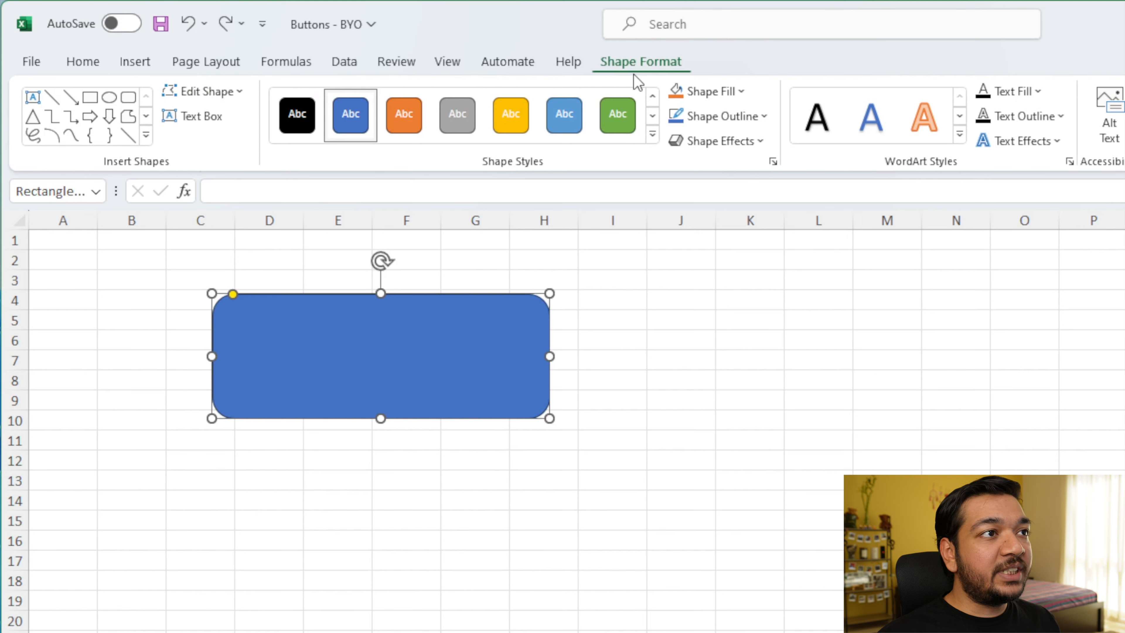
left_click(652, 134)
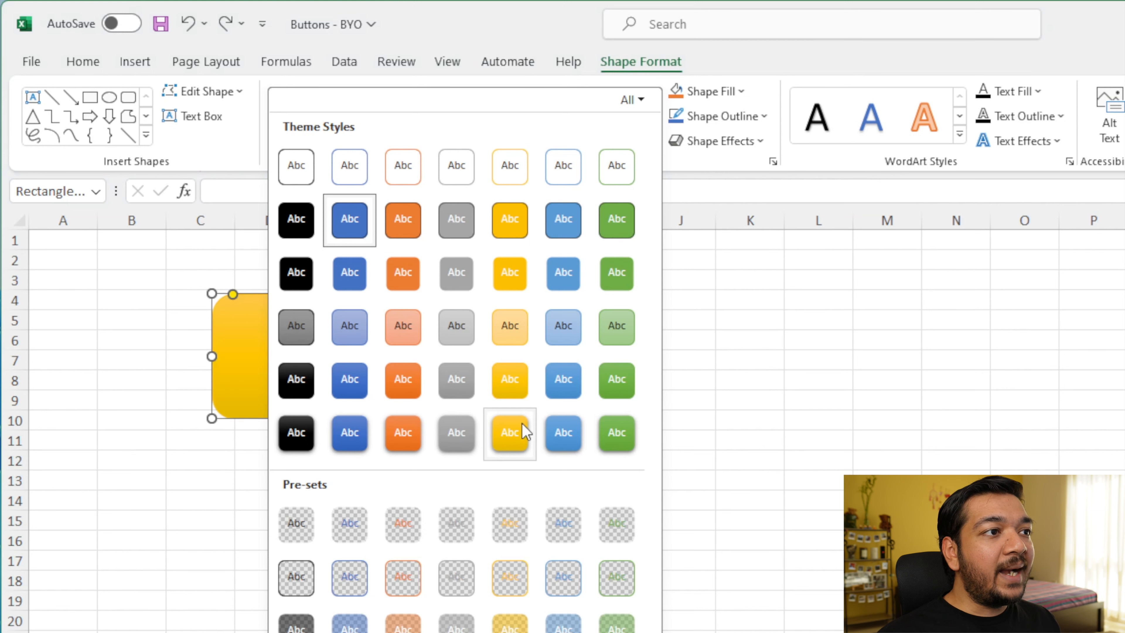
left_click(561, 432)
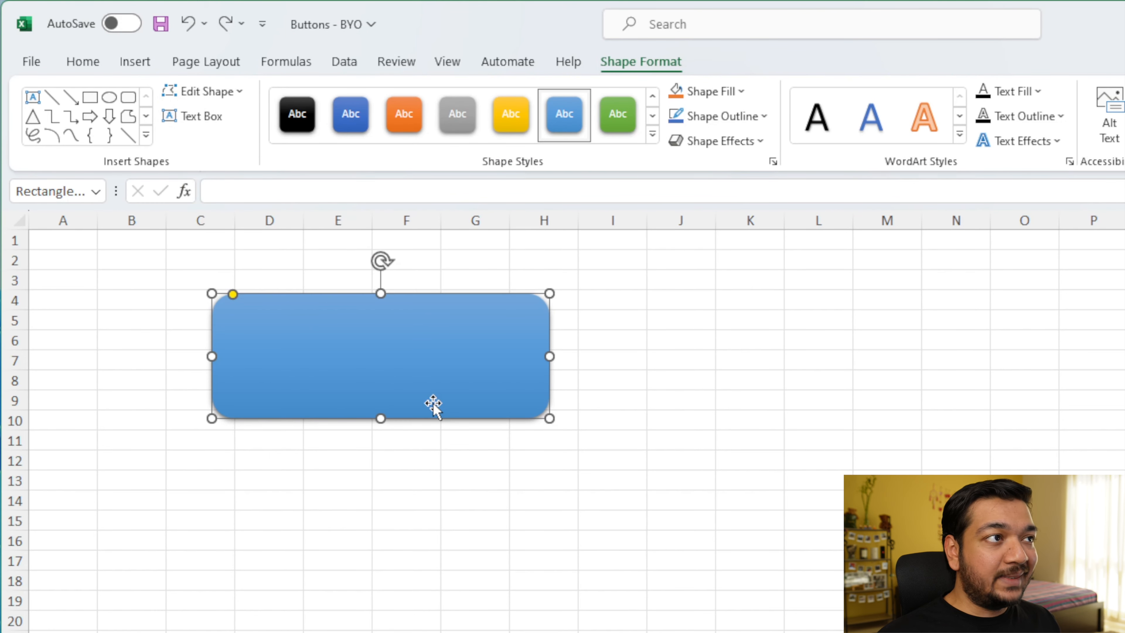
Step: Change the shape to a Rectangle: Single Corner Snipped
left_click(238, 105)
mouse_move(243, 125)
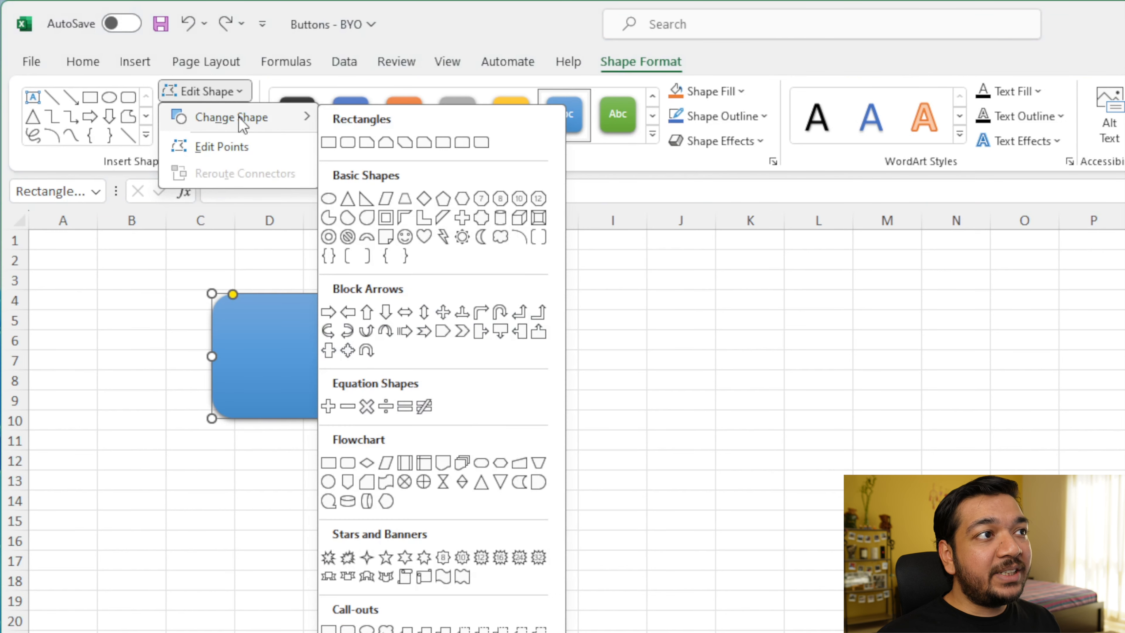
left_click(367, 142)
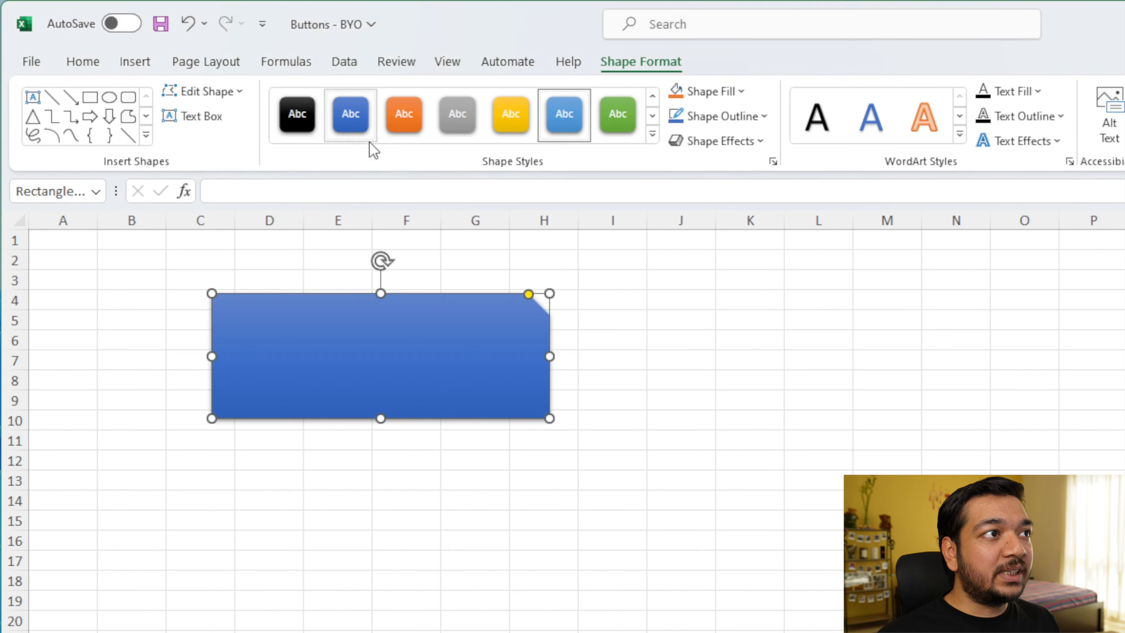
left_click(698, 400)
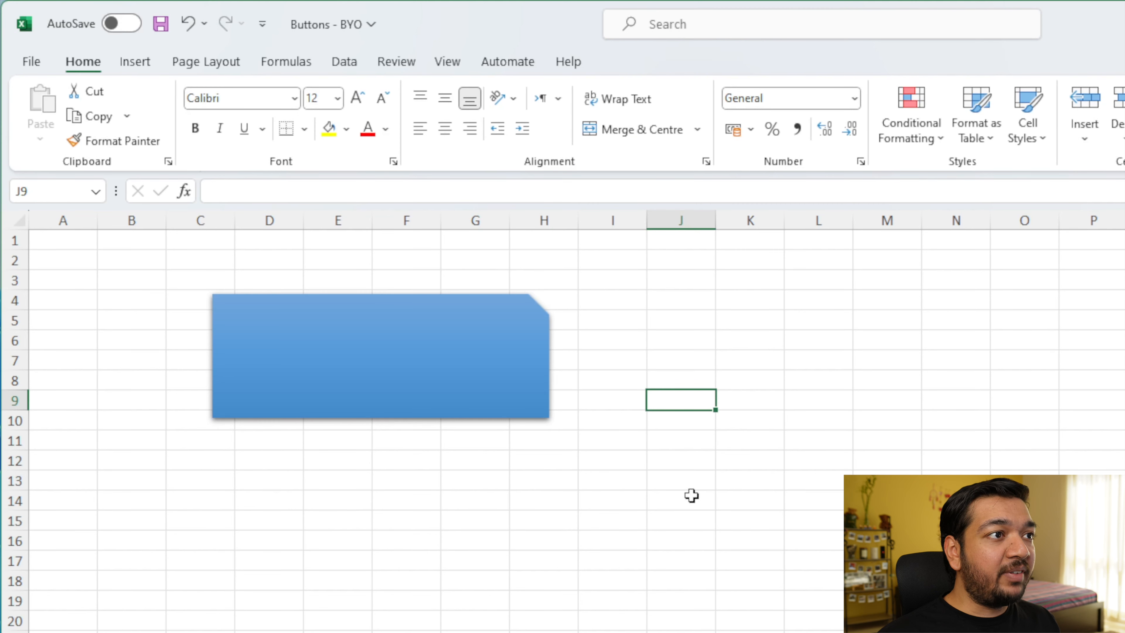
Step: Fill the shape with the standard red colour
left_click(502, 404)
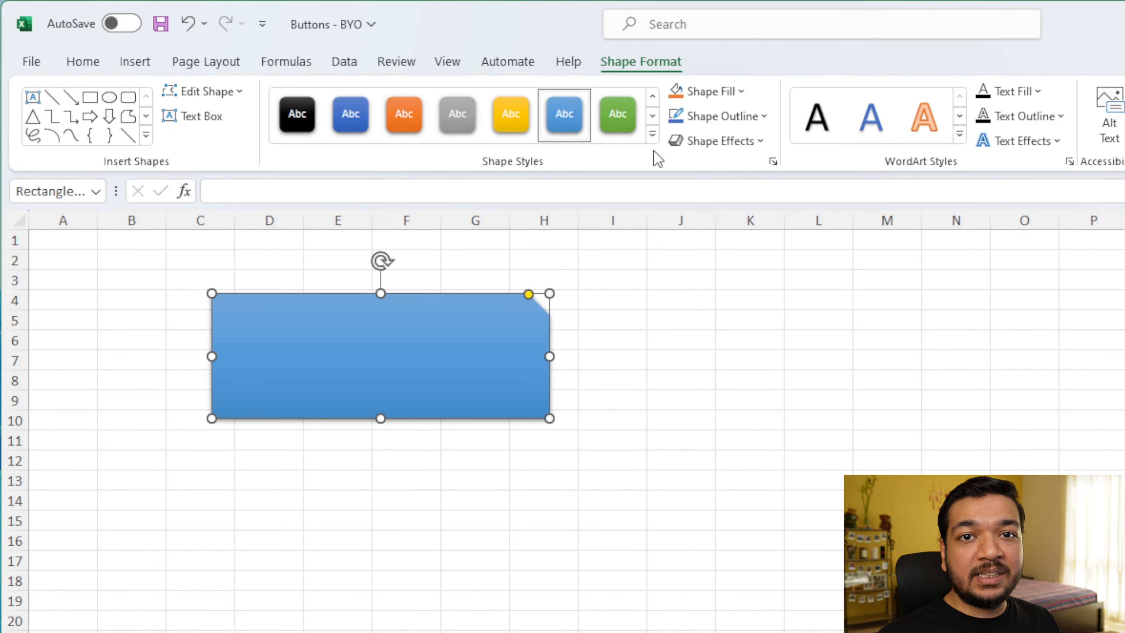
left_click(742, 91)
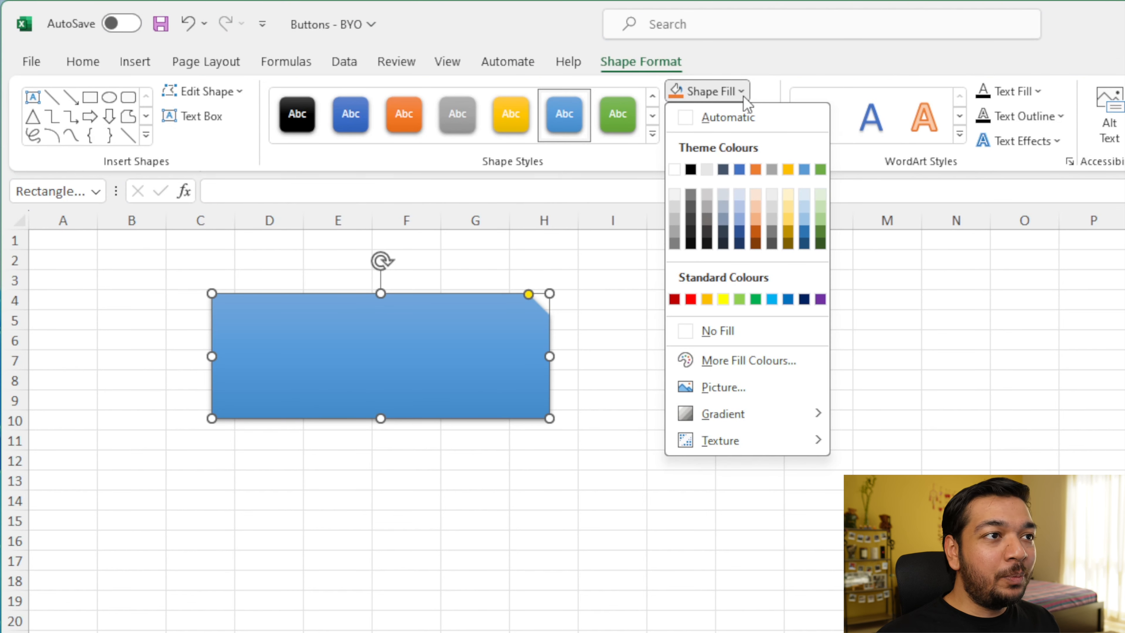
left_click(690, 299)
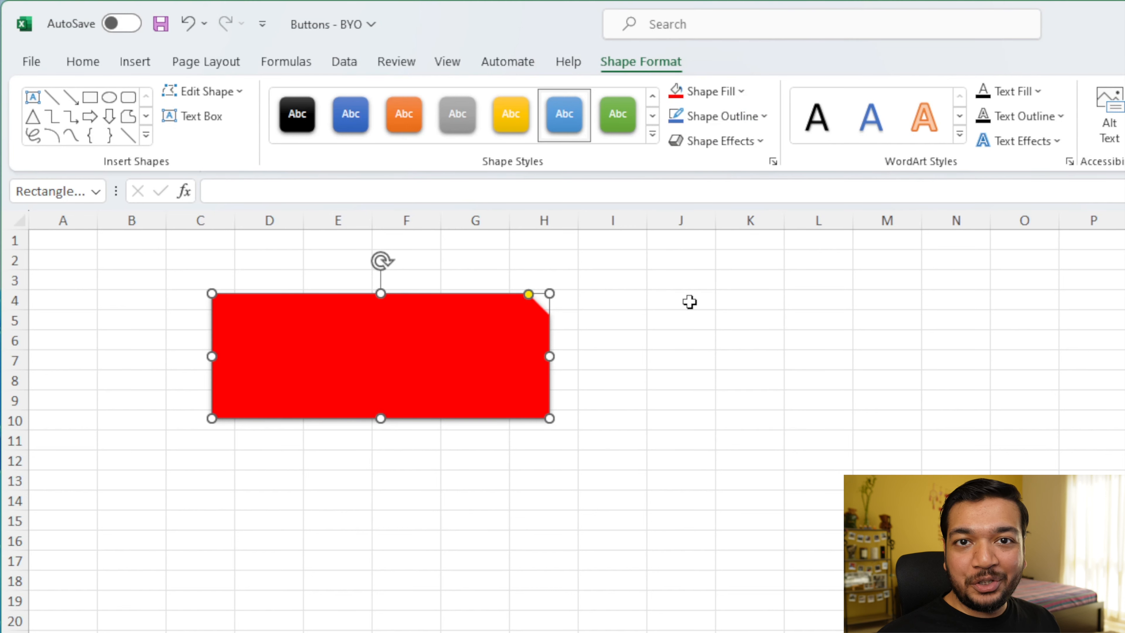
Step: Give the shape's outline a light gold theme colour
left_click(769, 117)
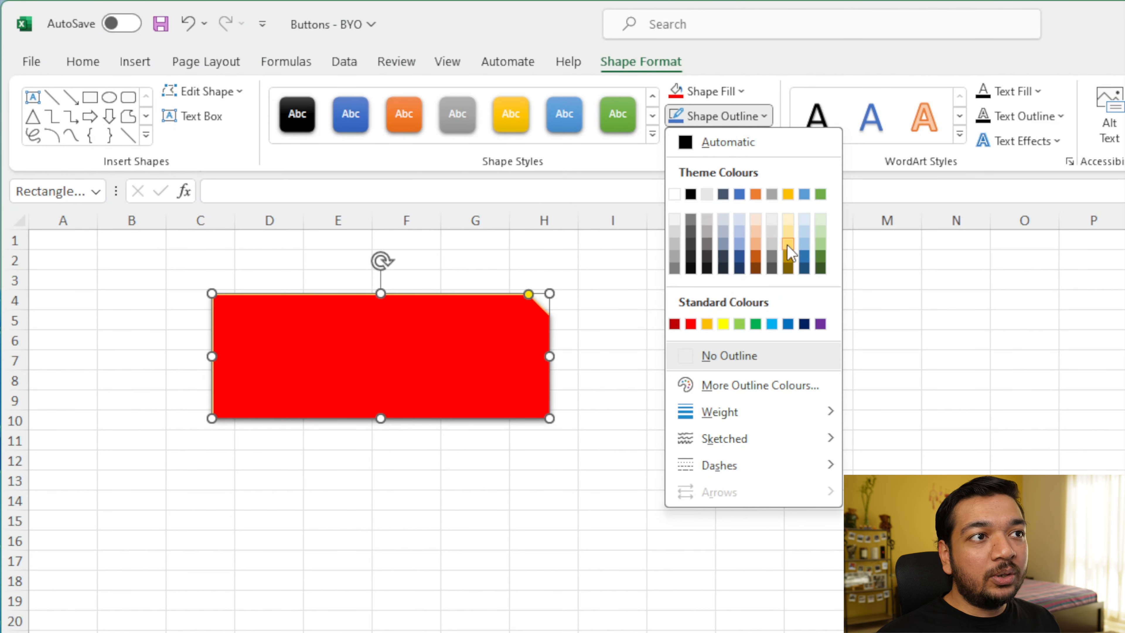
left_click(790, 253)
left_click(635, 375)
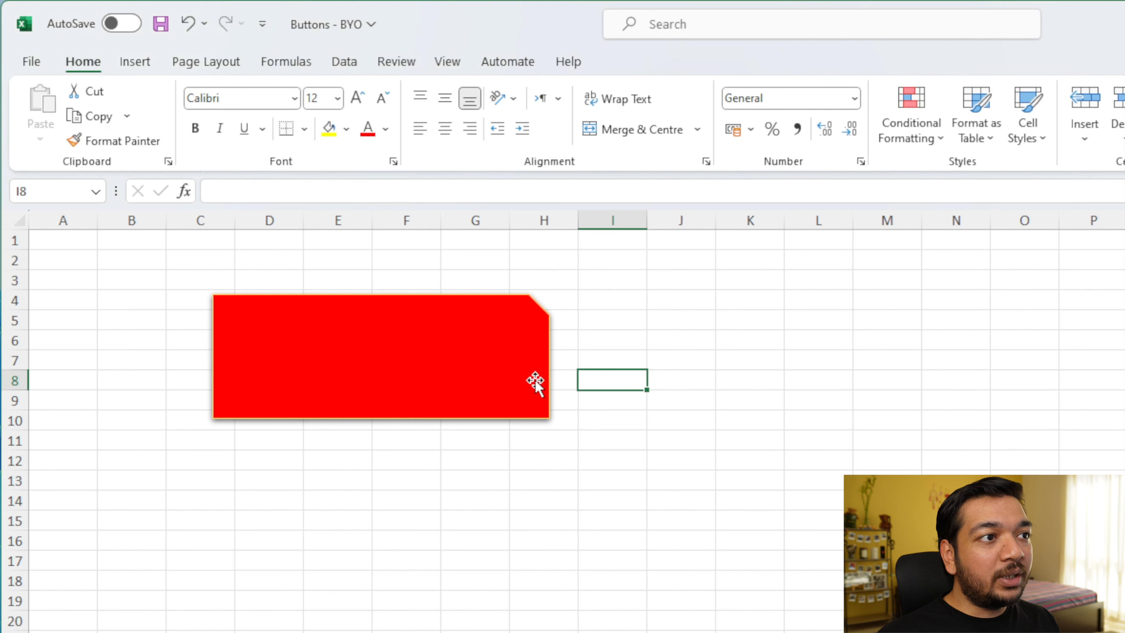
Step: Thicken the shape's outline weight and give it a sketched freehand line style
left_click(545, 417)
left_click(721, 116)
mouse_move(776, 419)
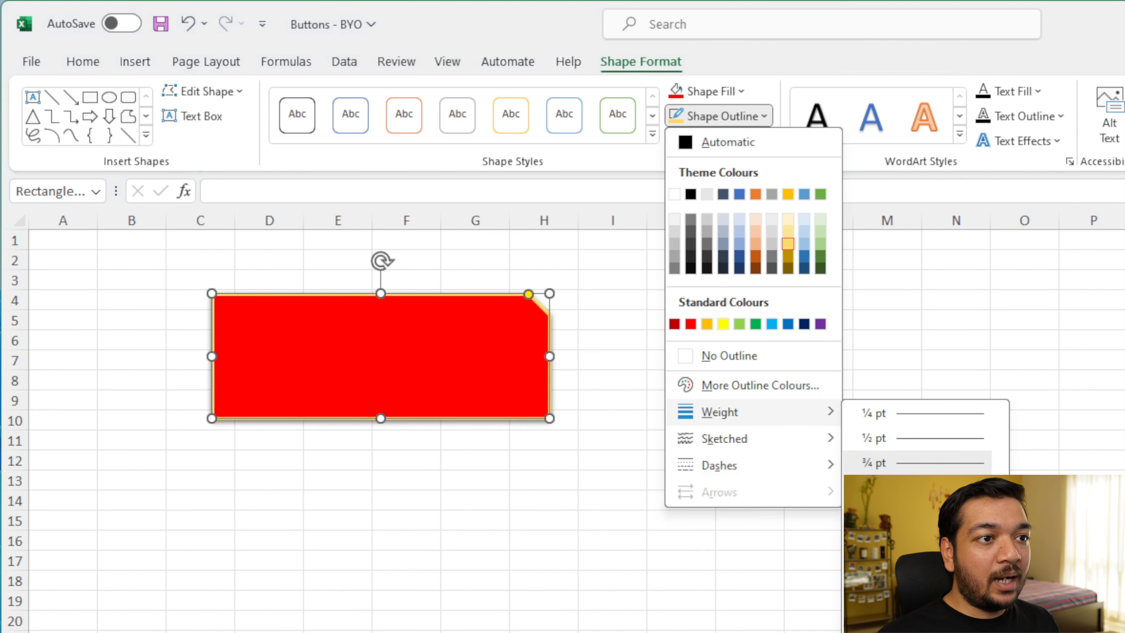
left_click(921, 612)
left_click(887, 501)
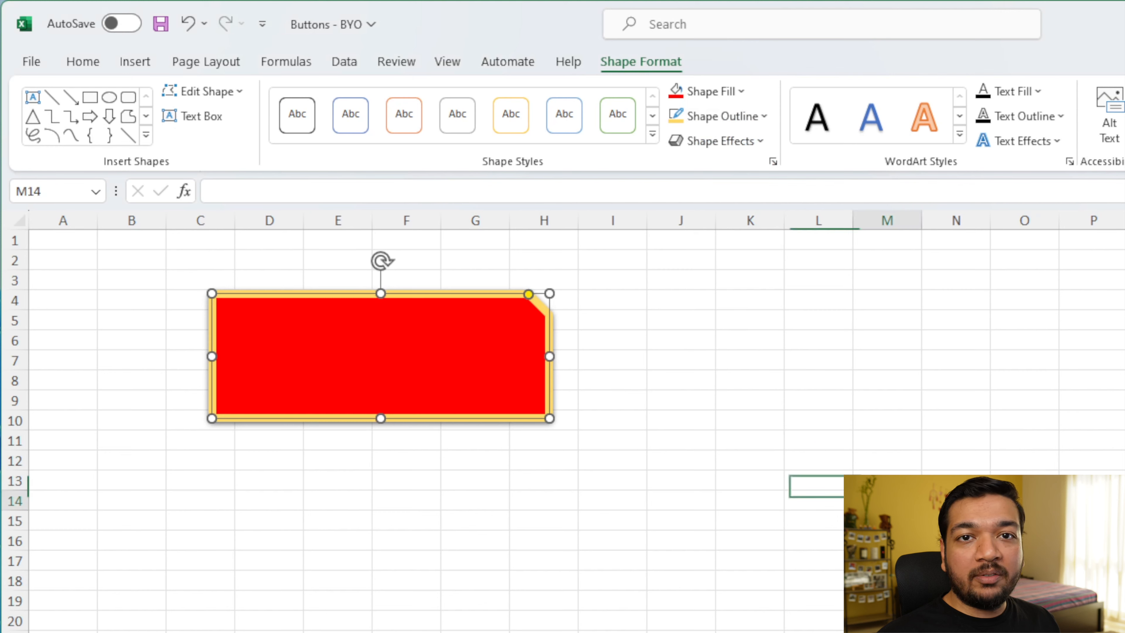
mouse_move(774, 438)
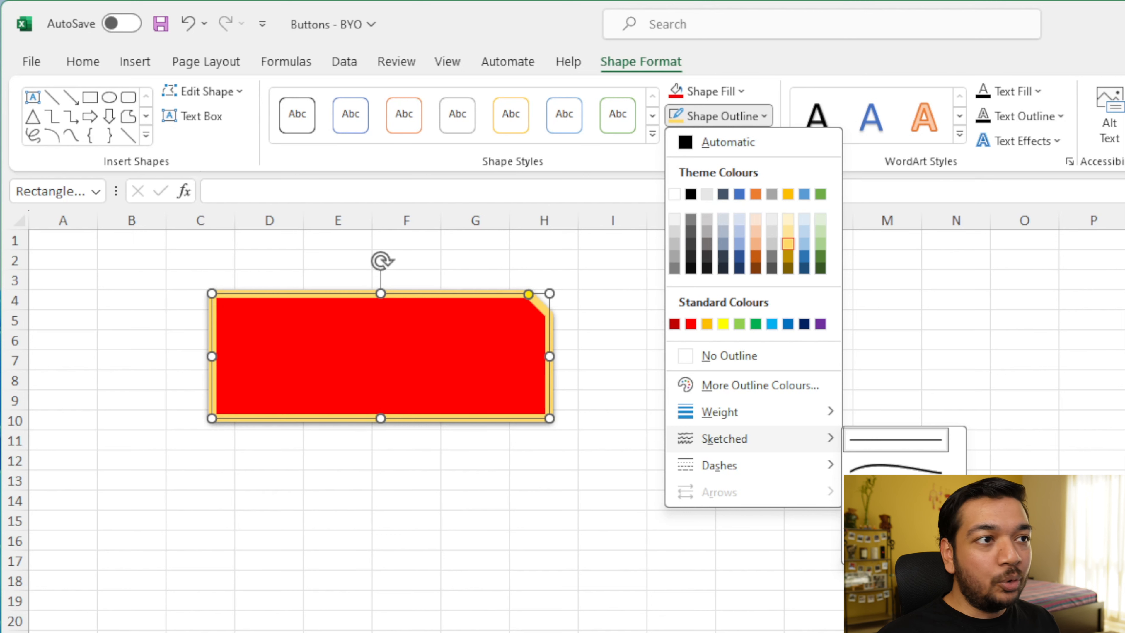
left_click(895, 497)
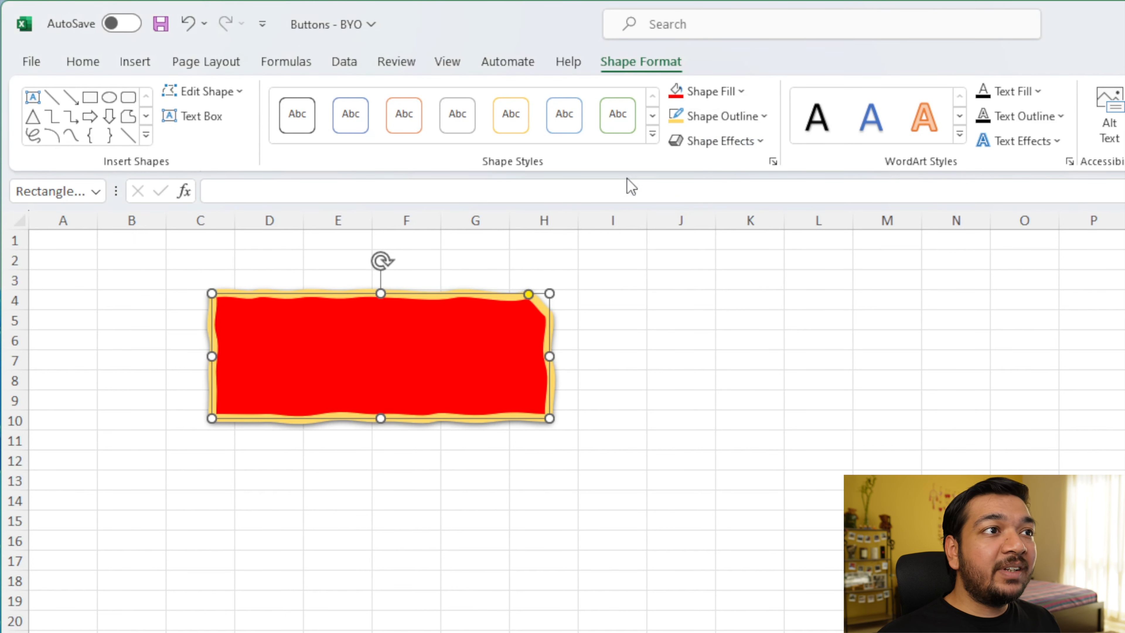
Step: Try a square-dot dashed outline, then switch the outline back to a solid line
left_click(753, 116)
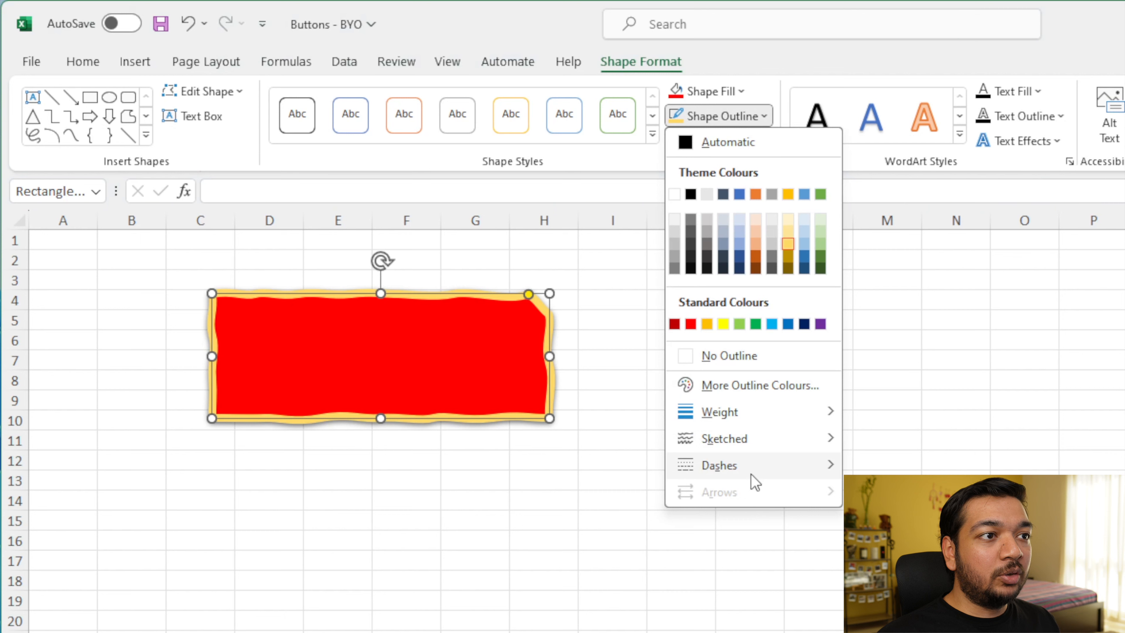
mouse_move(828, 465)
left_click(890, 494)
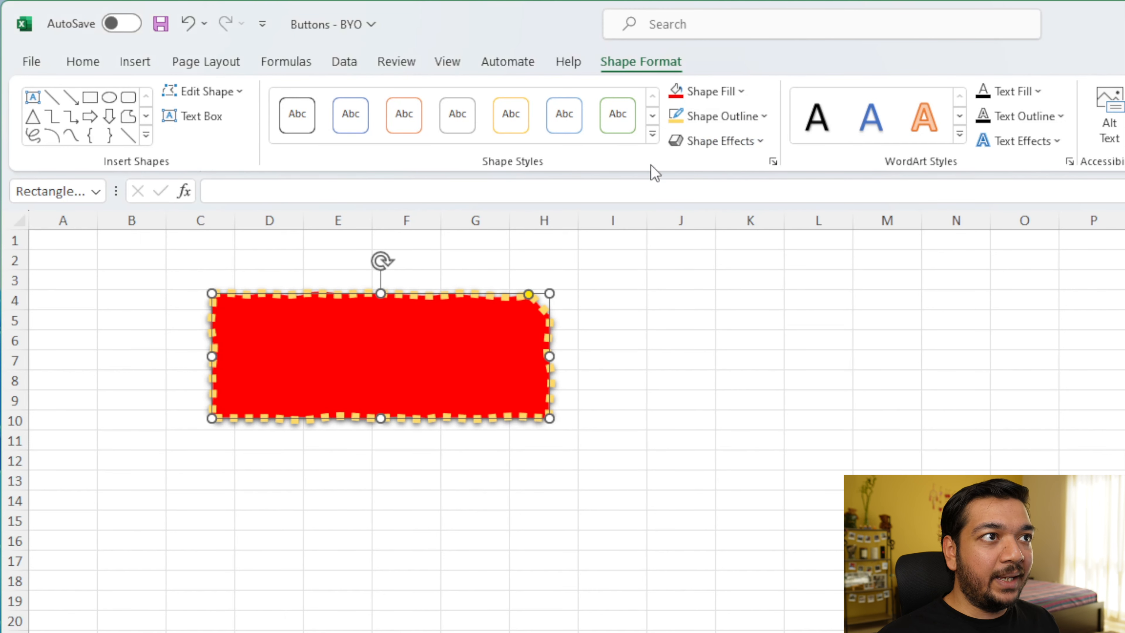
left_click(720, 122)
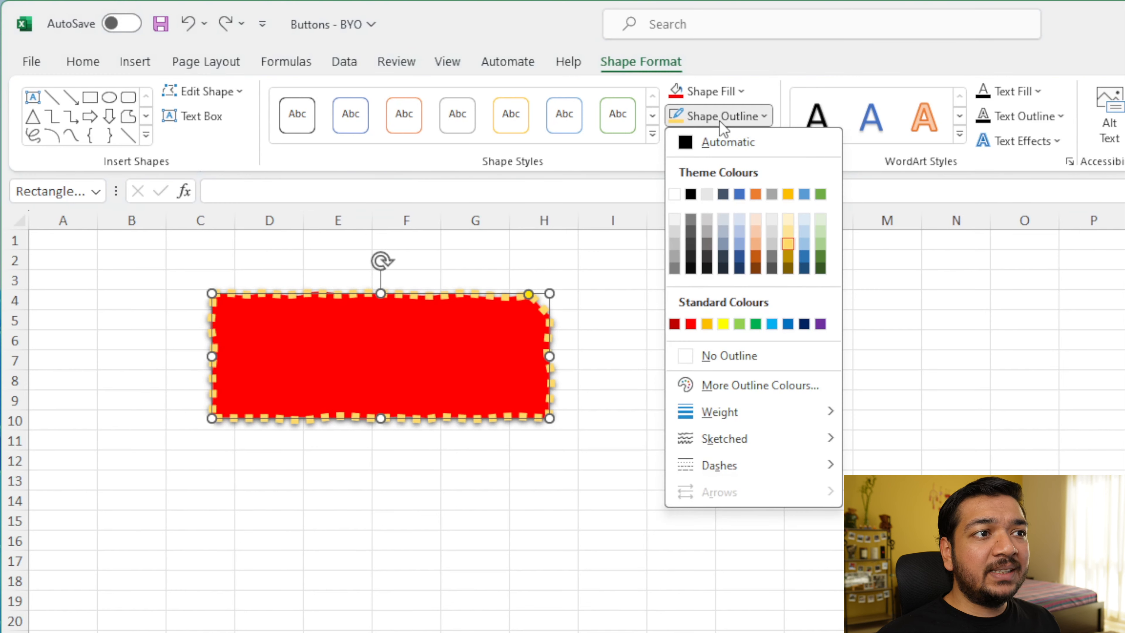
mouse_move(791, 467)
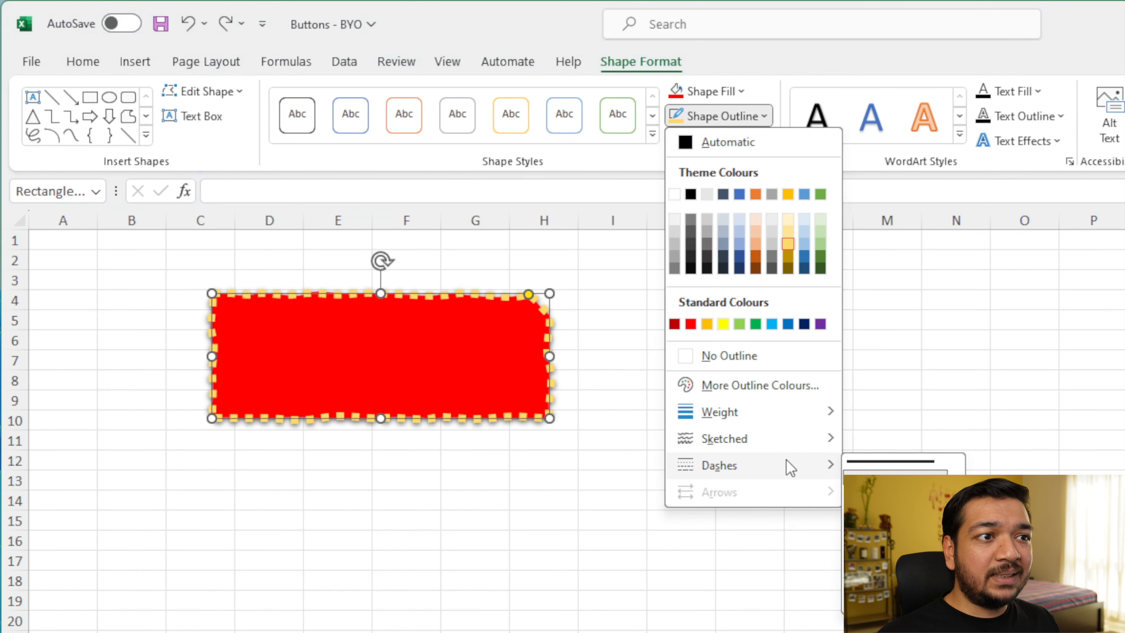
left_click(859, 462)
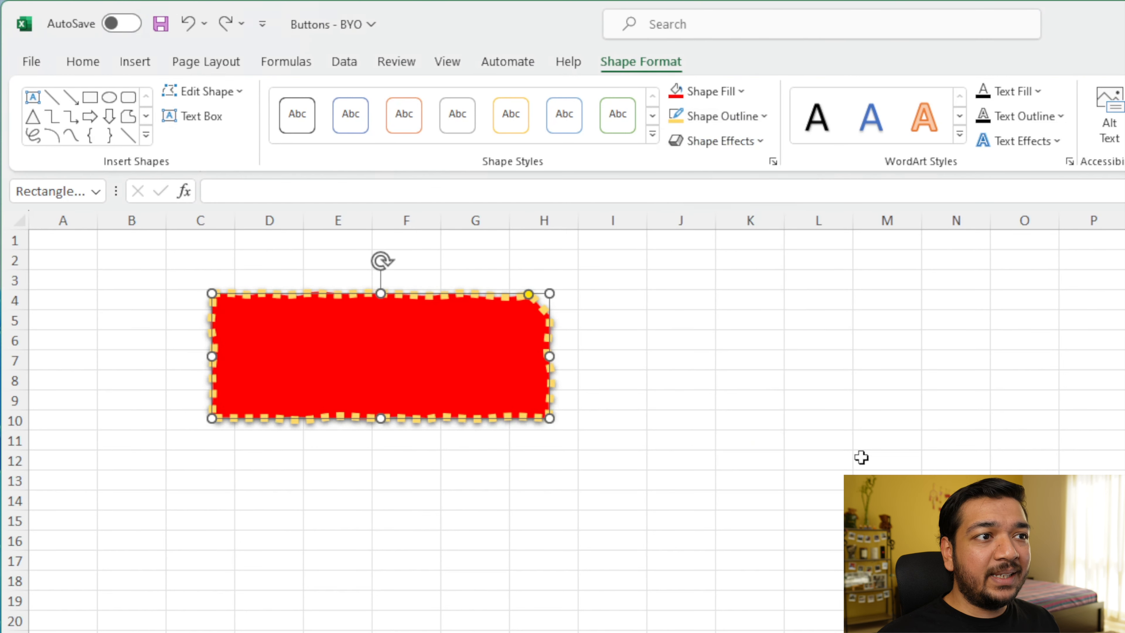
Step: Remove the shape's outline entirely
left_click(694, 120)
left_click(739, 353)
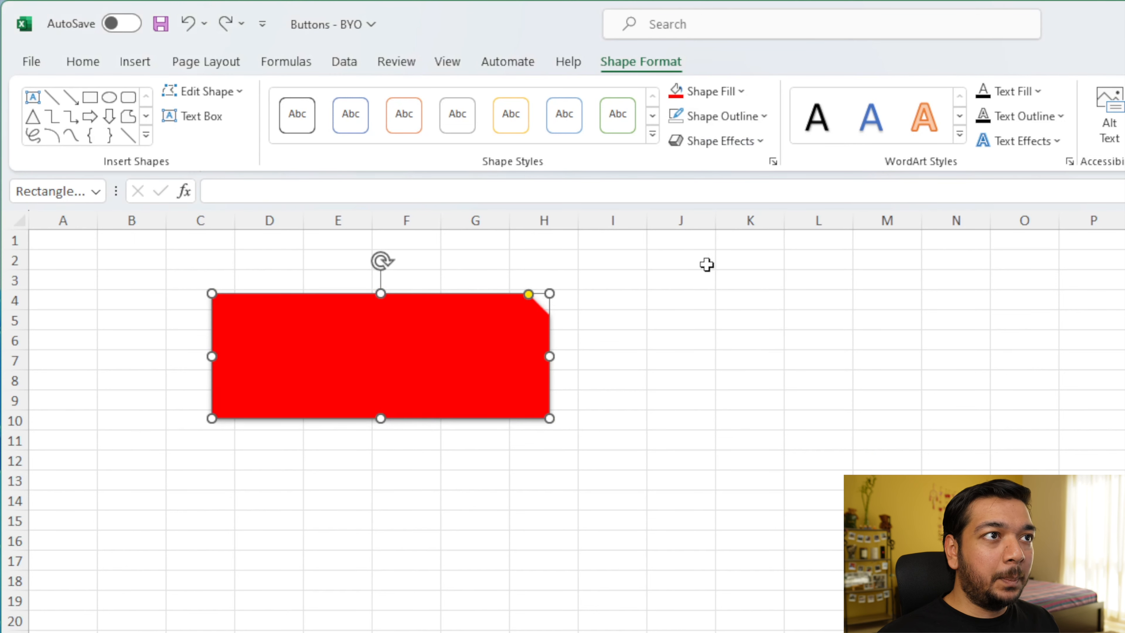
left_click(612, 399)
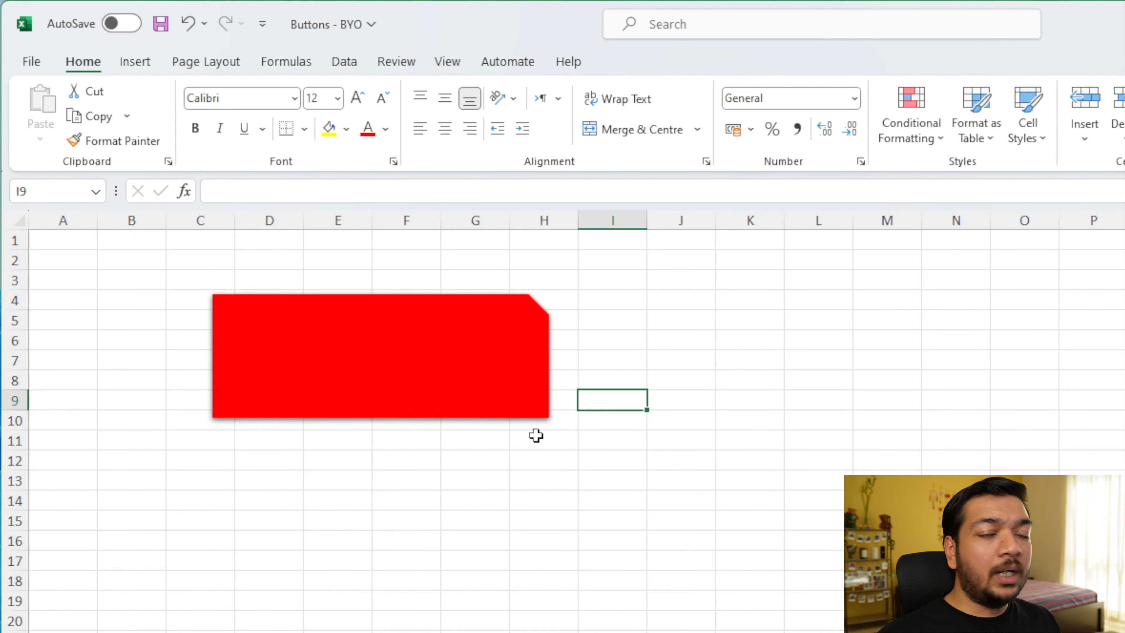
Step: Apply an inner bottom-right shadow effect to the shape
left_click(478, 417)
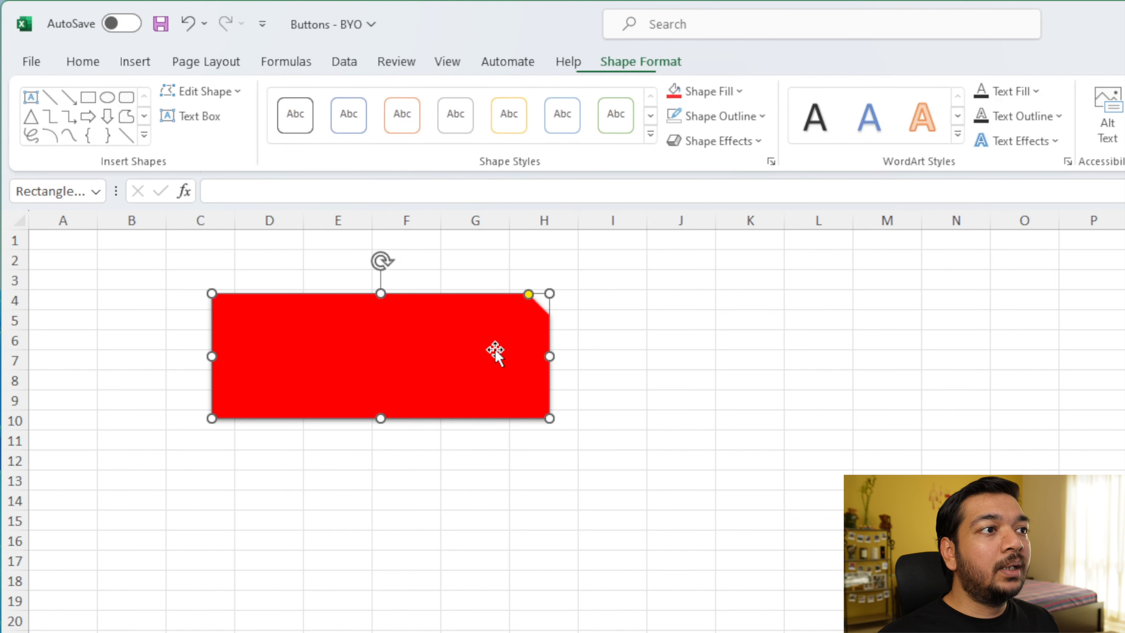
left_click(710, 142)
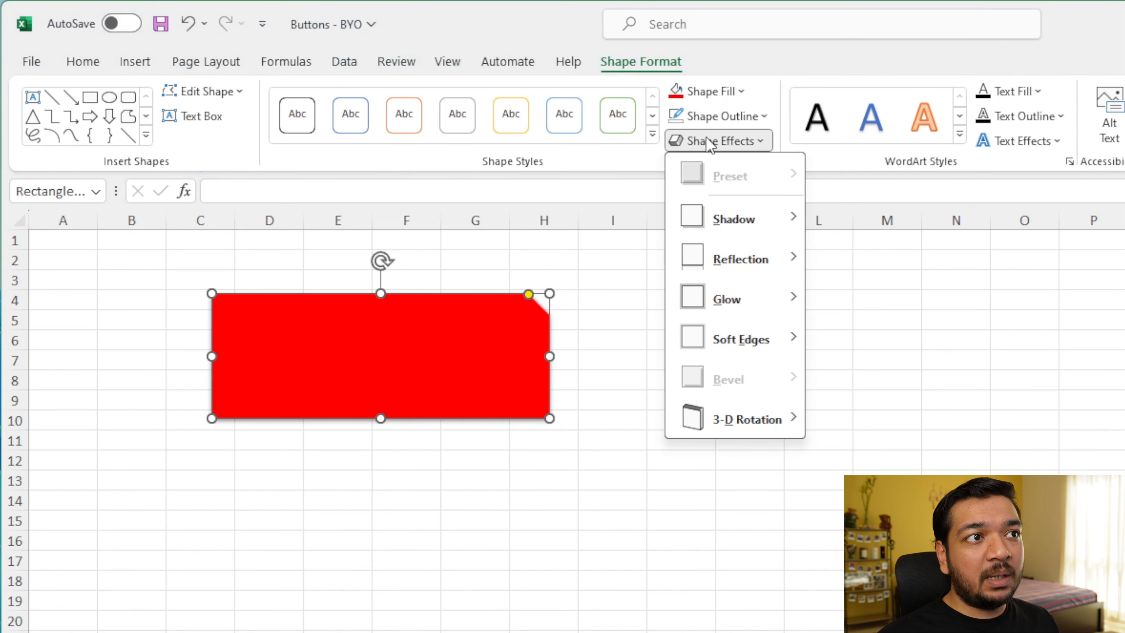
mouse_move(745, 225)
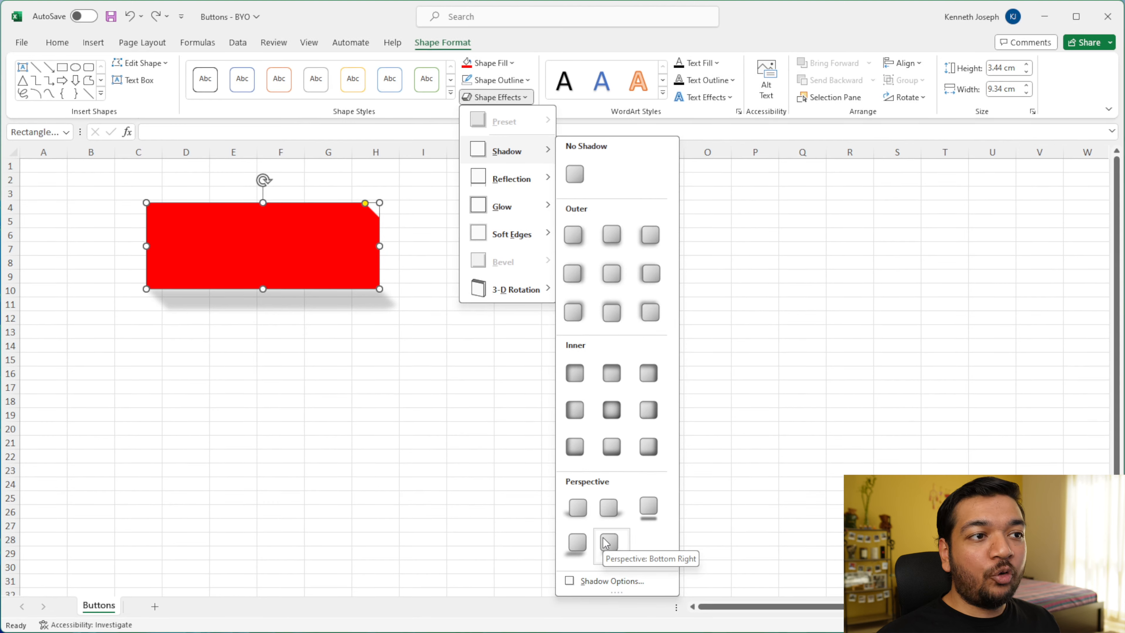
left_click(652, 450)
Step: Apply a gold accent glow effect to the shape
left_click(505, 98)
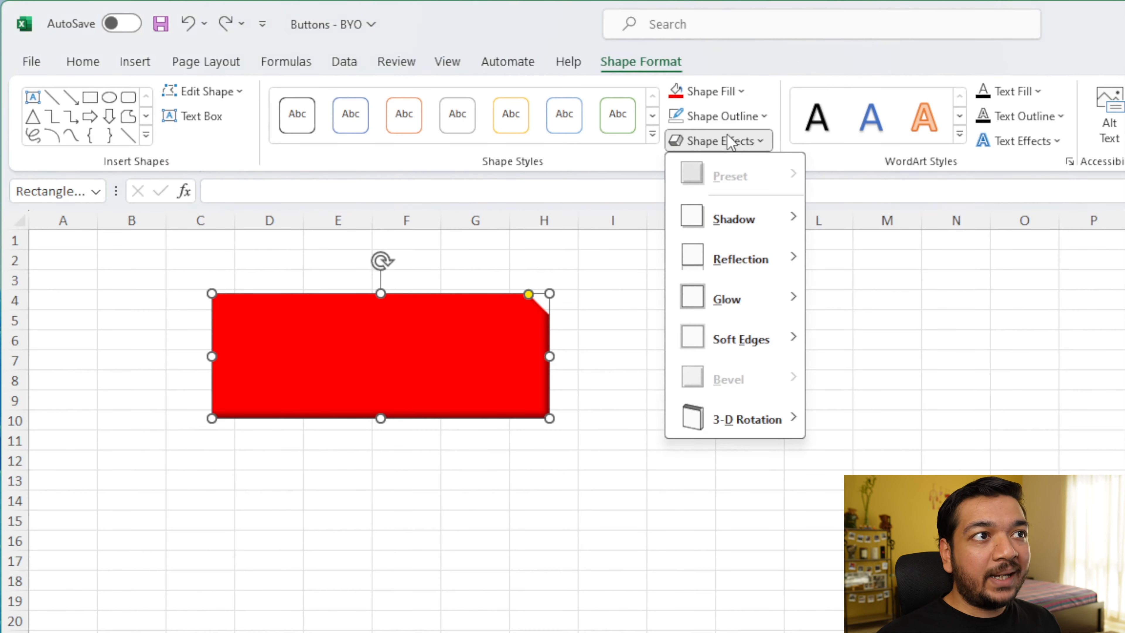
mouse_move(765, 261)
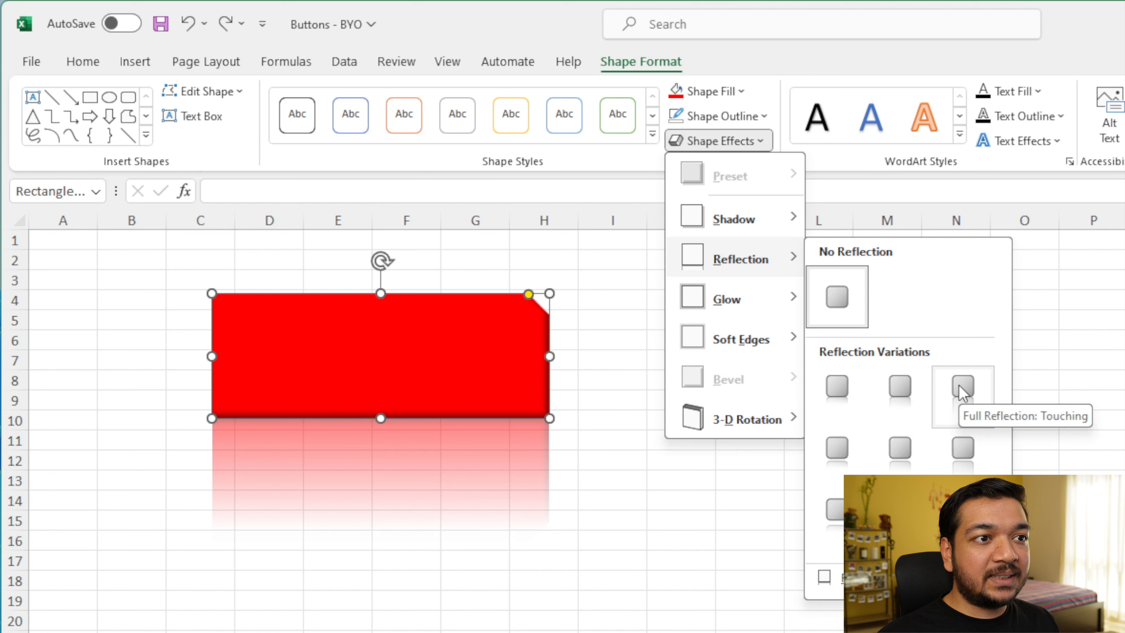
mouse_move(730, 299)
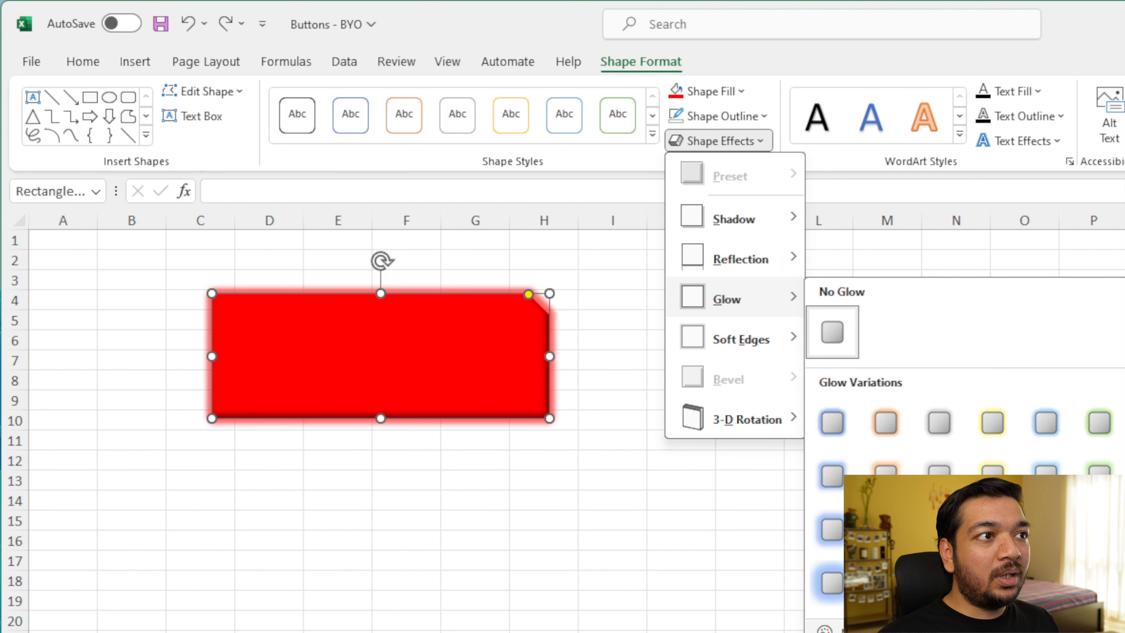
left_click(991, 422)
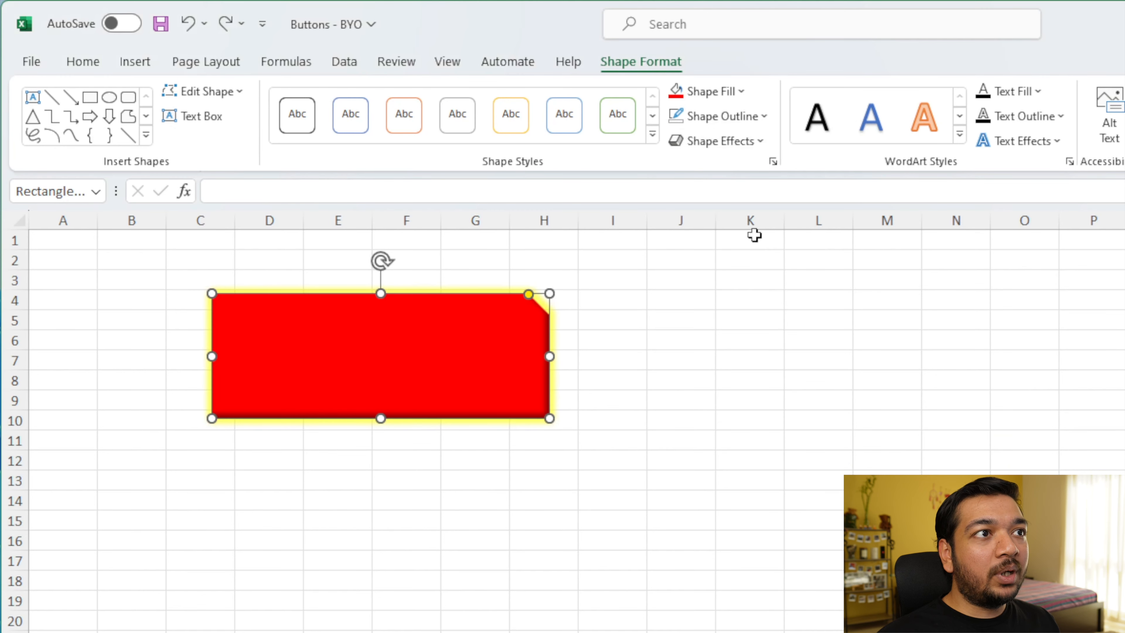
Step: Replace the glow with an orange accent glow variation
left_click(731, 148)
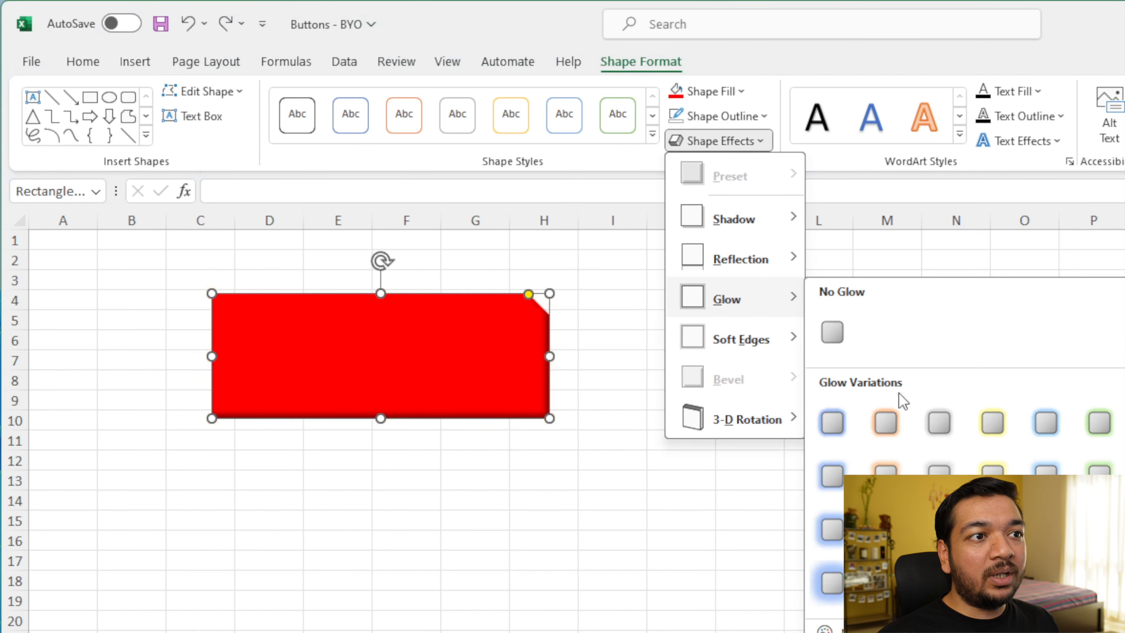
left_click(885, 423)
left_click(778, 435)
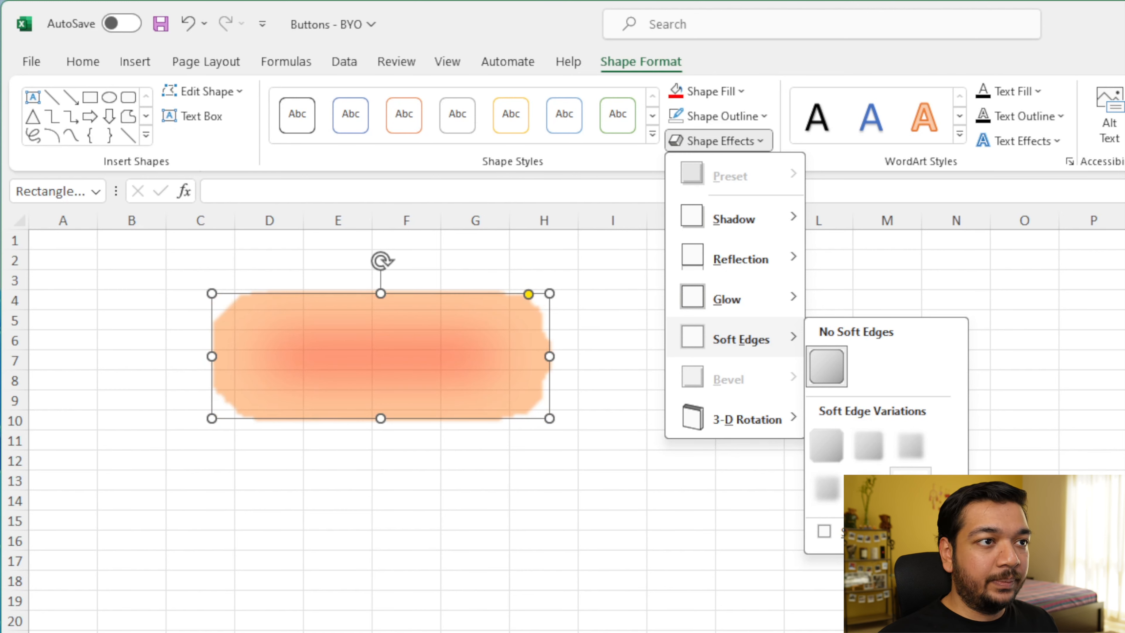
Step: Apply the first bevel style to the shape
mouse_move(753, 380)
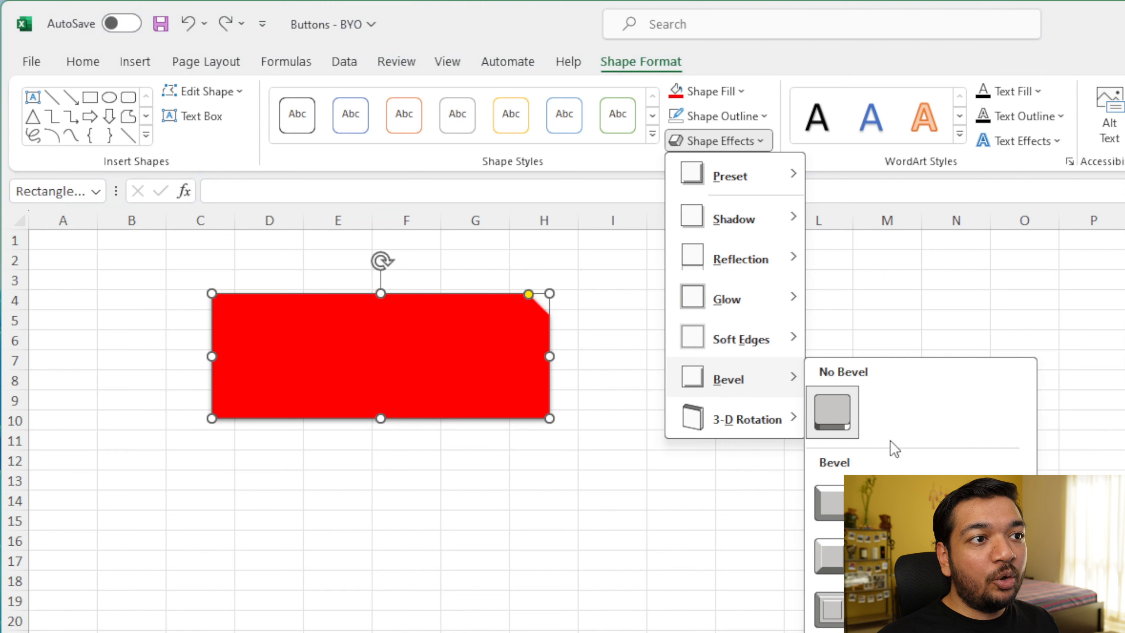
left_click(831, 500)
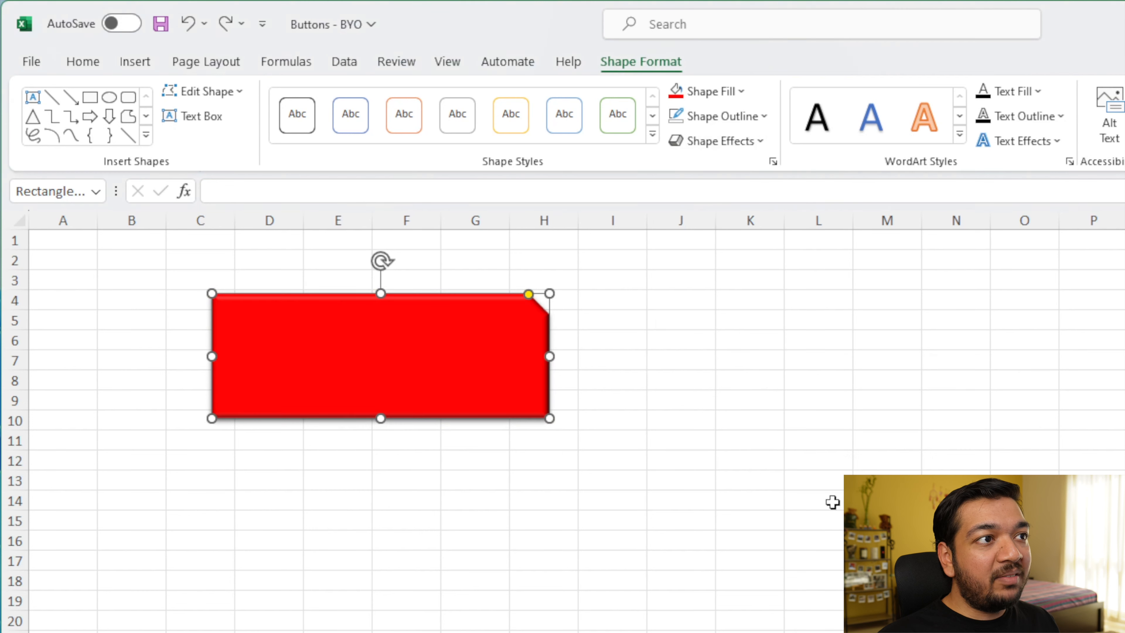
left_click(632, 451)
left_click(487, 386)
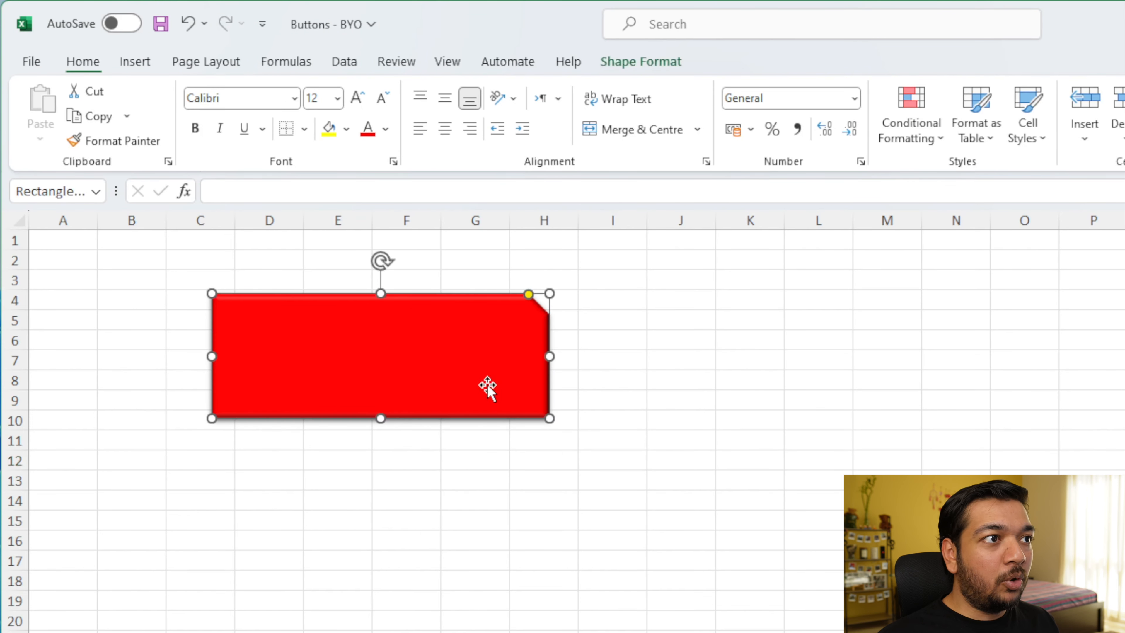
left_click(743, 144)
mouse_move(748, 419)
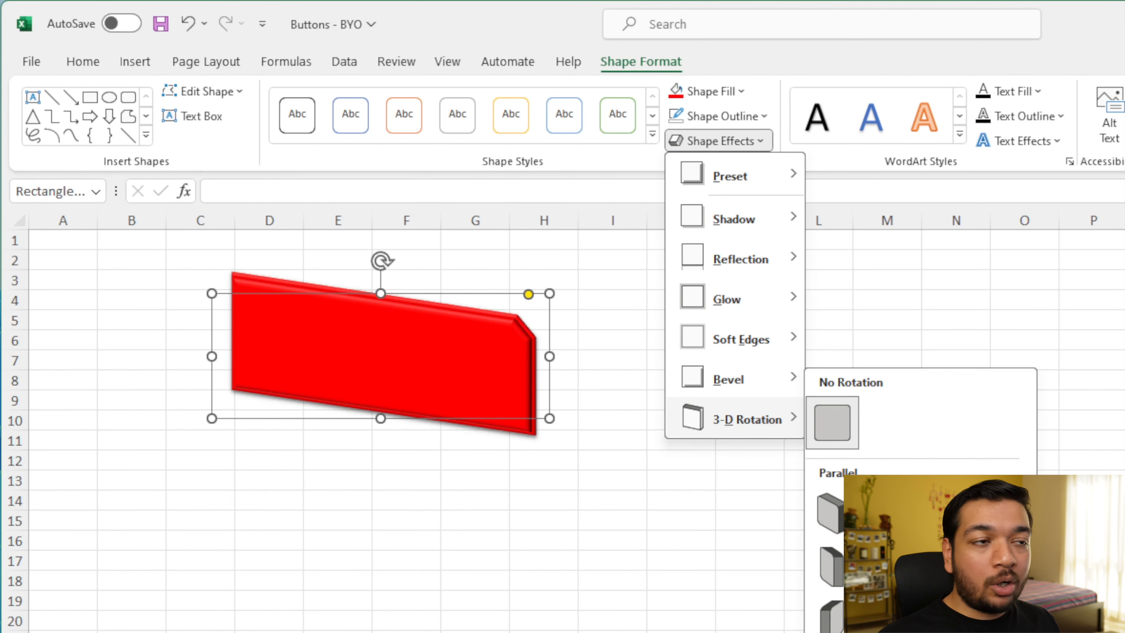
left_click(724, 142)
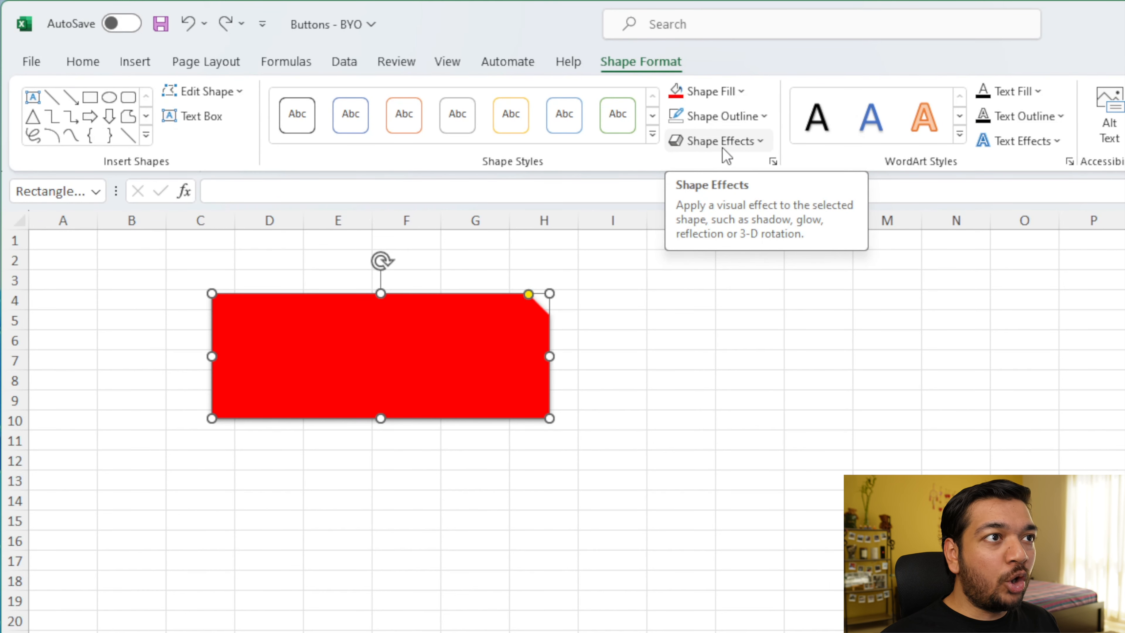
Step: Apply the Preset 2 3-D effect preset to the shape, then undo it
left_click(722, 144)
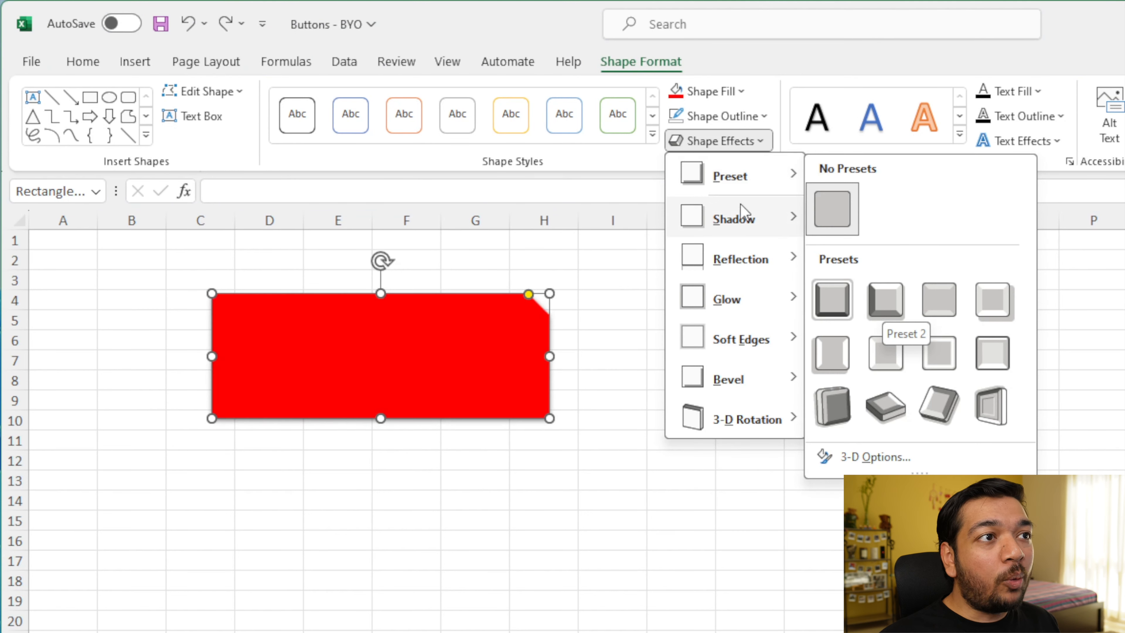
mouse_move(775, 310)
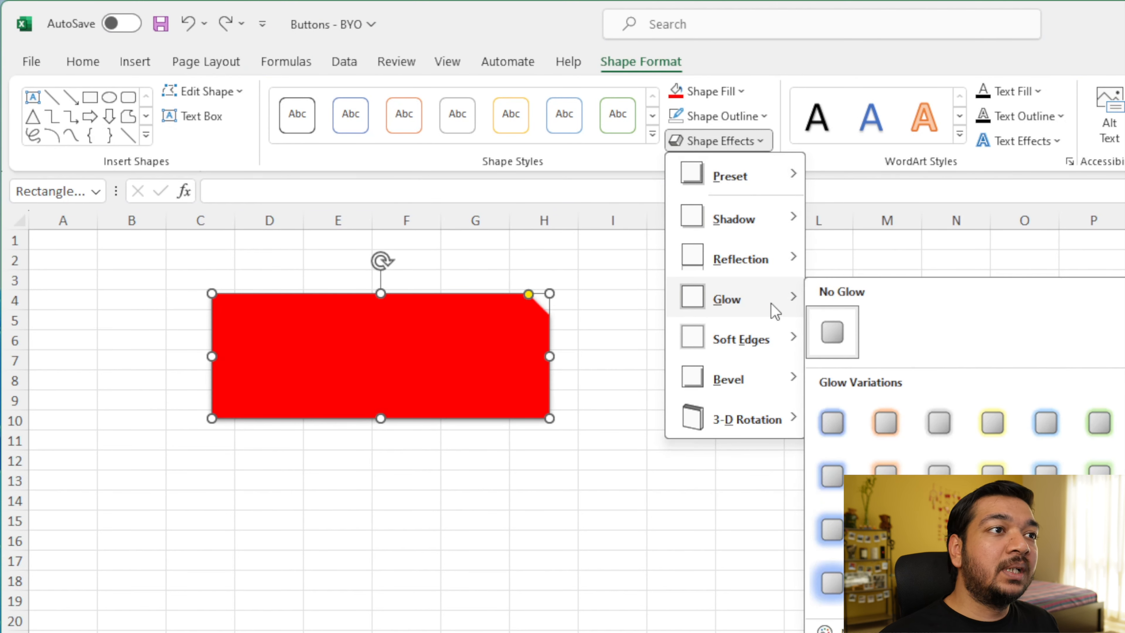
mouse_move(776, 176)
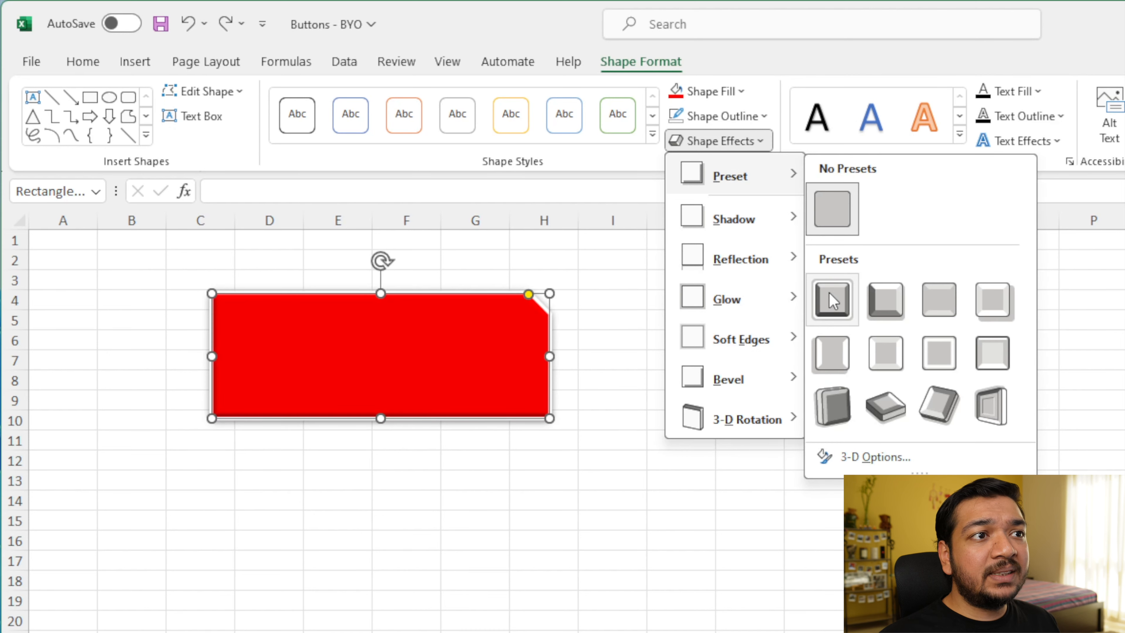
left_click(871, 295)
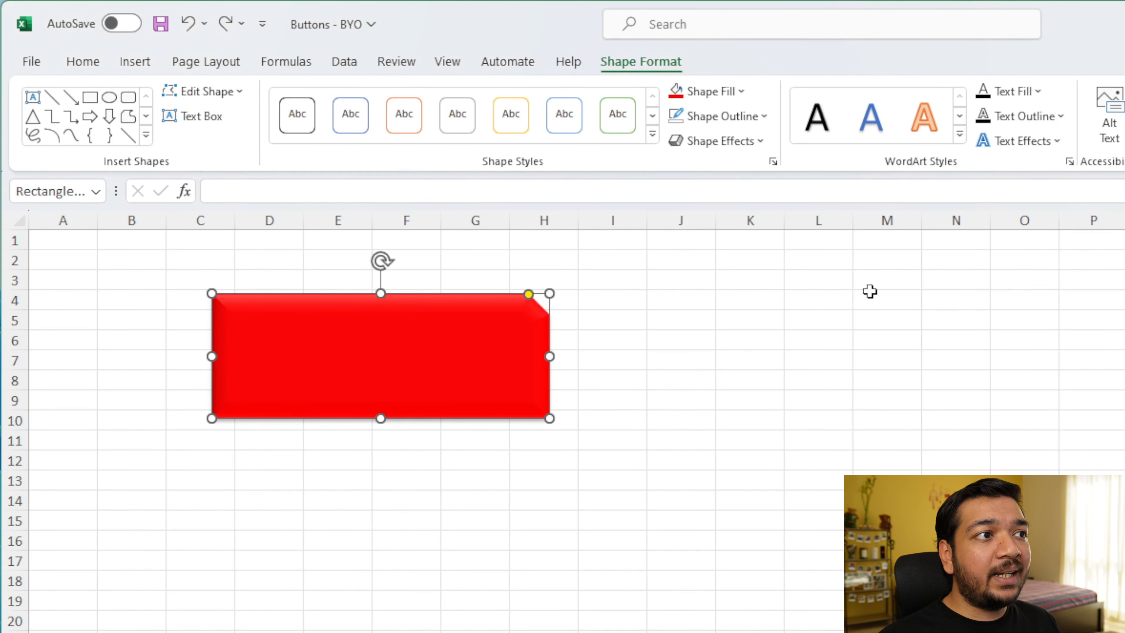
left_click(828, 409)
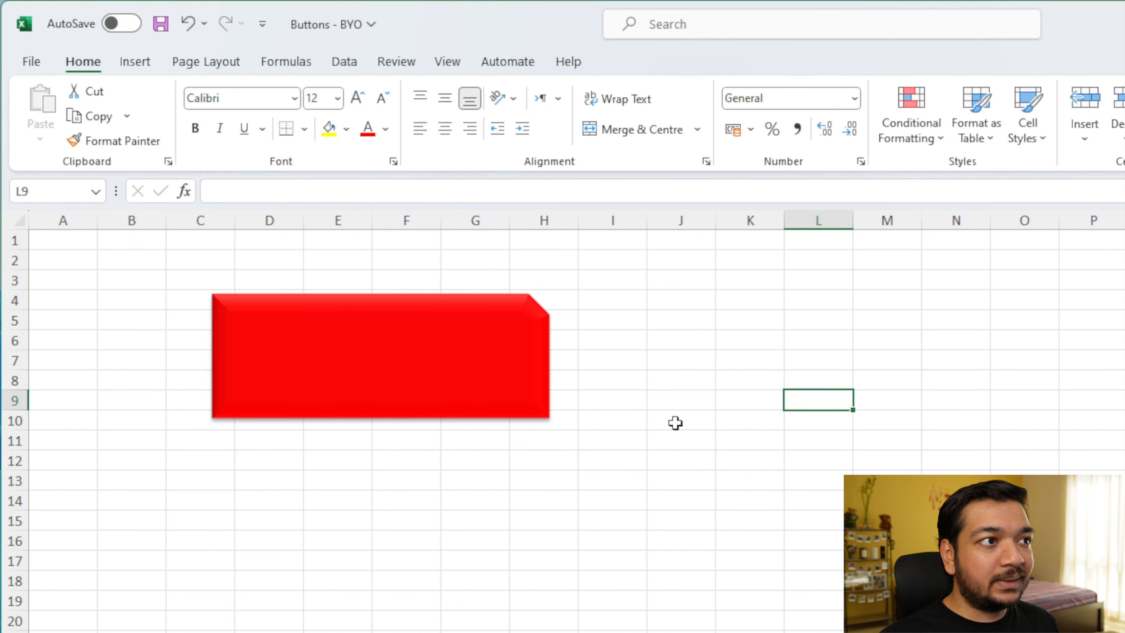
key("ctrl+z")
left_click(643, 377)
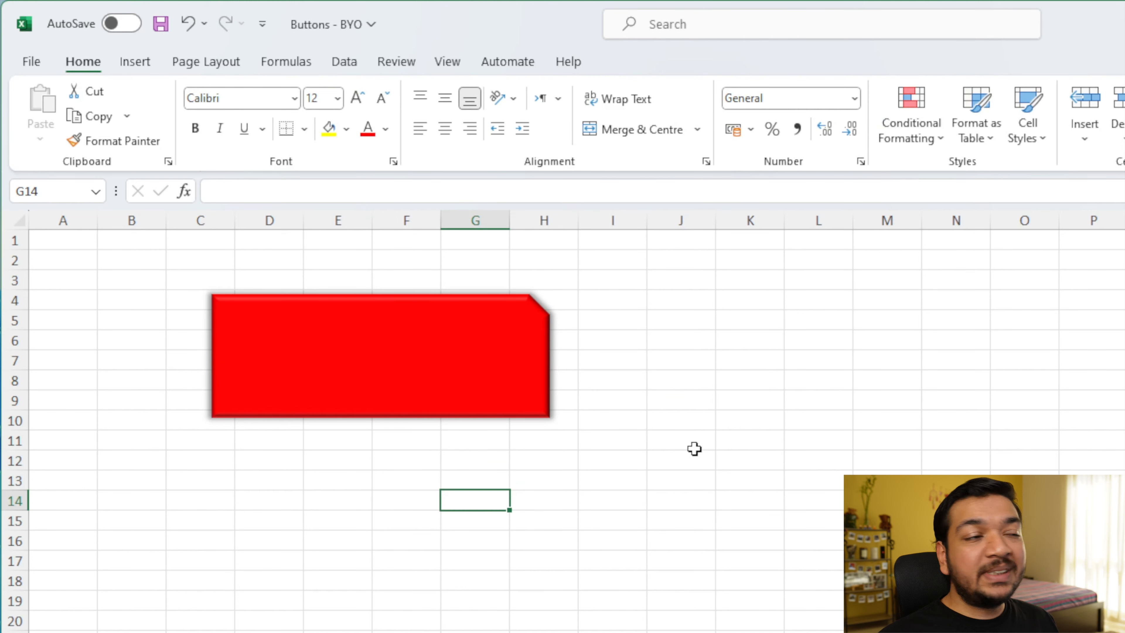
Step: Move the shape lower on the sheet and shrink it to span about columns C to G, rows 9 to 12
left_click(462, 382)
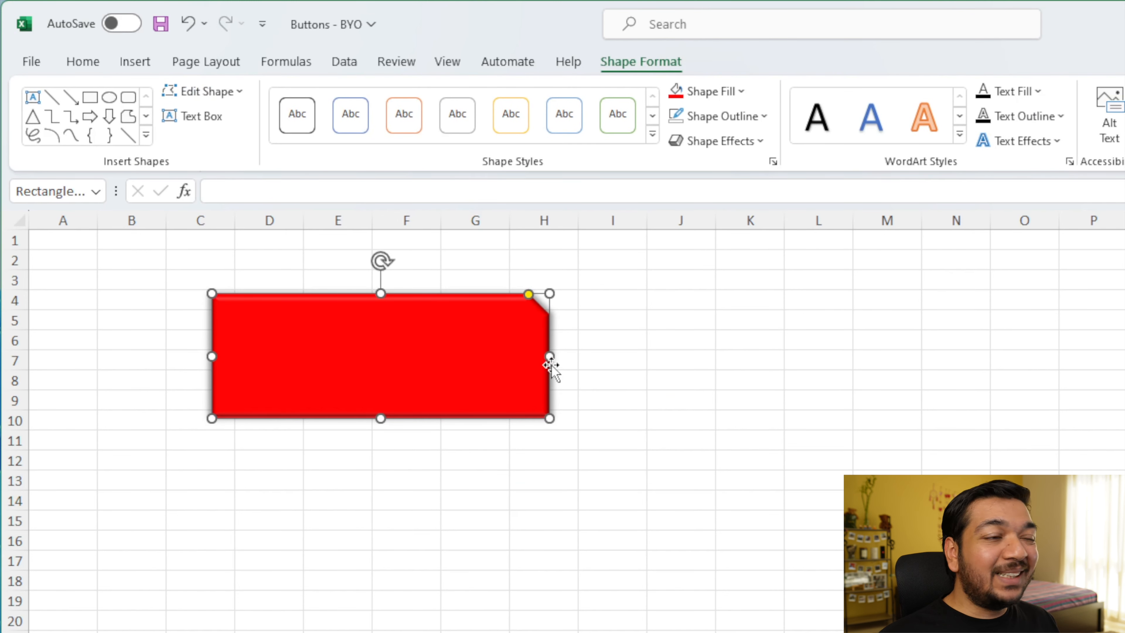
left_click(748, 460)
left_click_drag(401, 356, 564, 436)
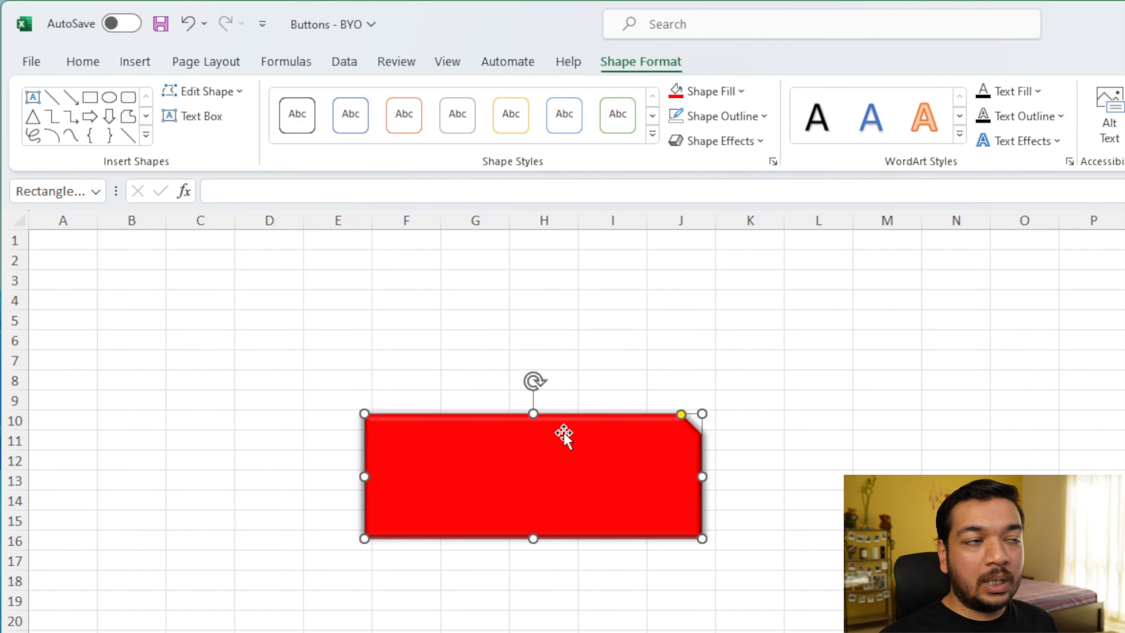
left_click_drag(702, 538, 665, 495)
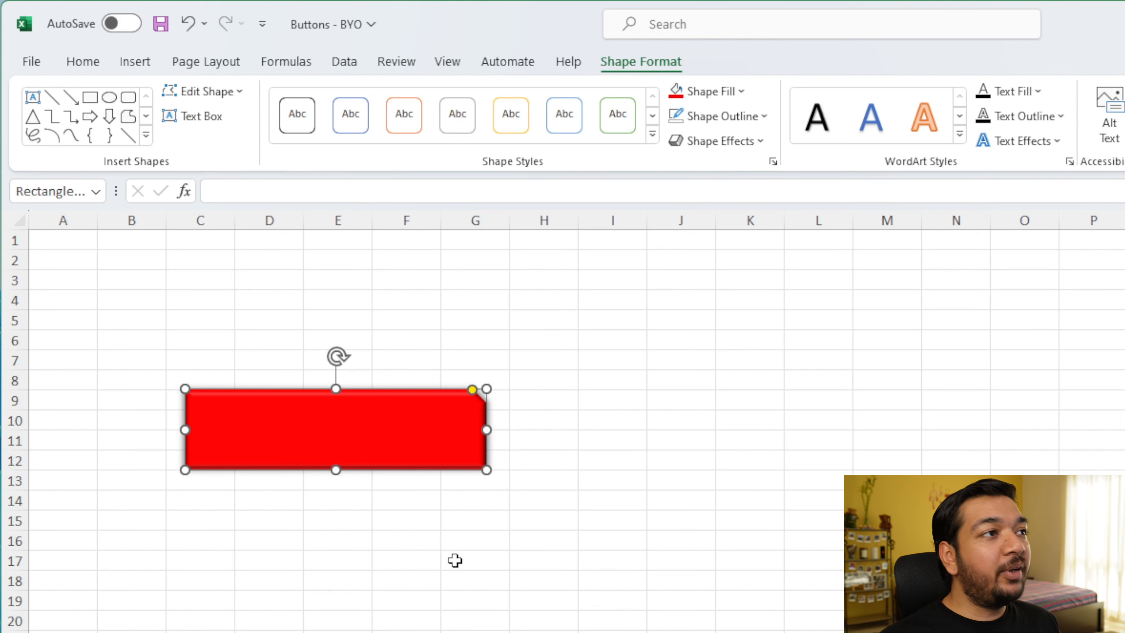
Step: Add a text box inside the shape and paste the text Subscribe into it
left_click(203, 119)
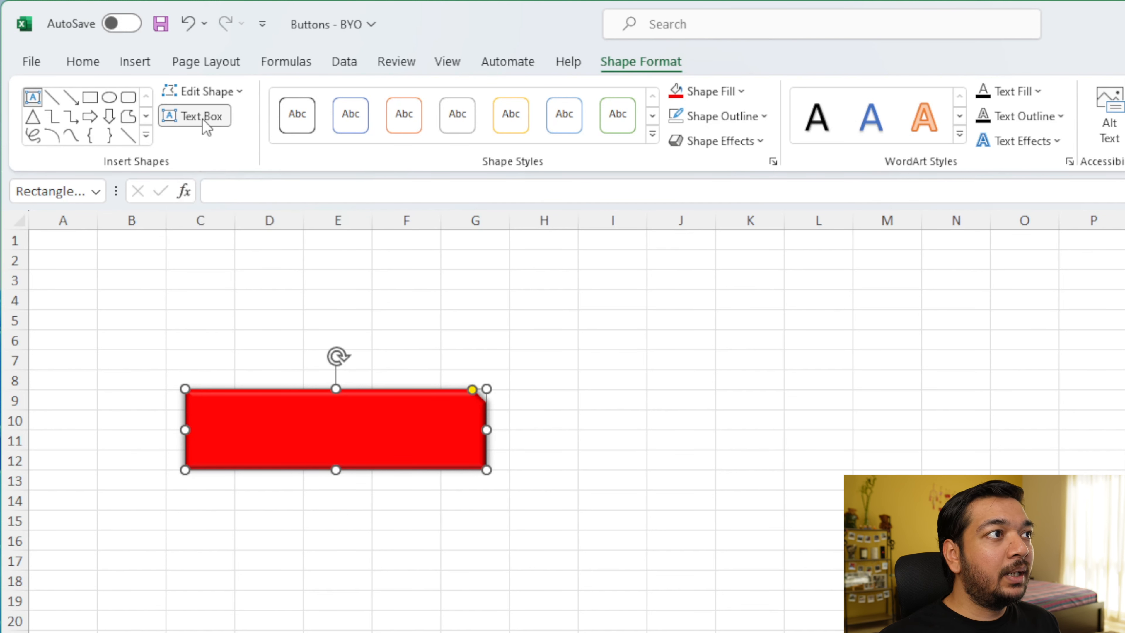
left_click(282, 426)
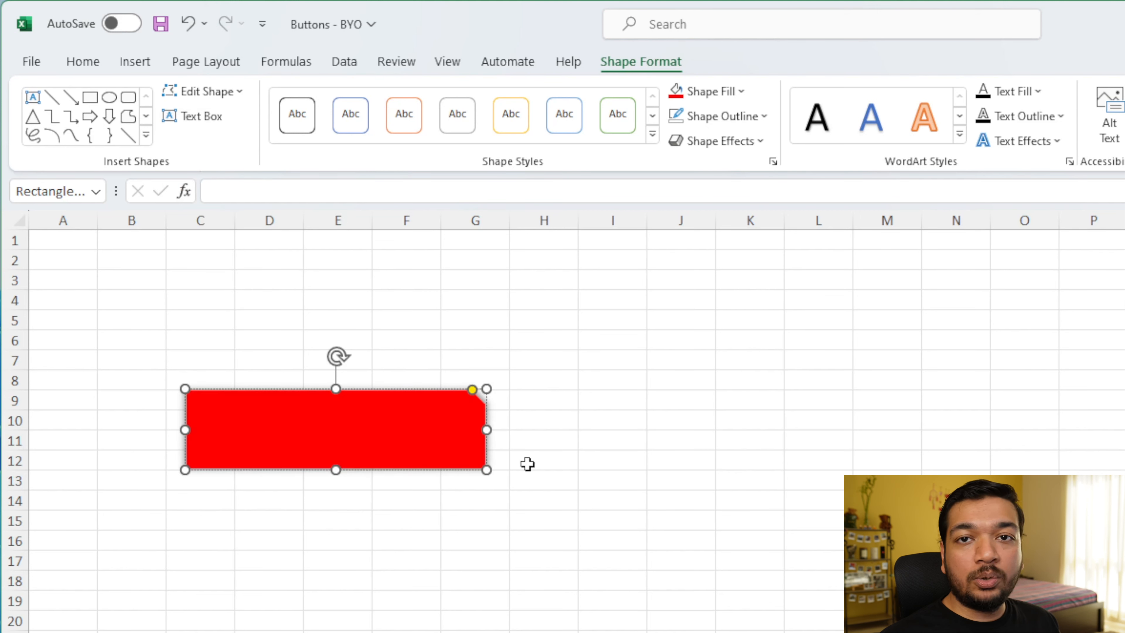
type("Subscribe")
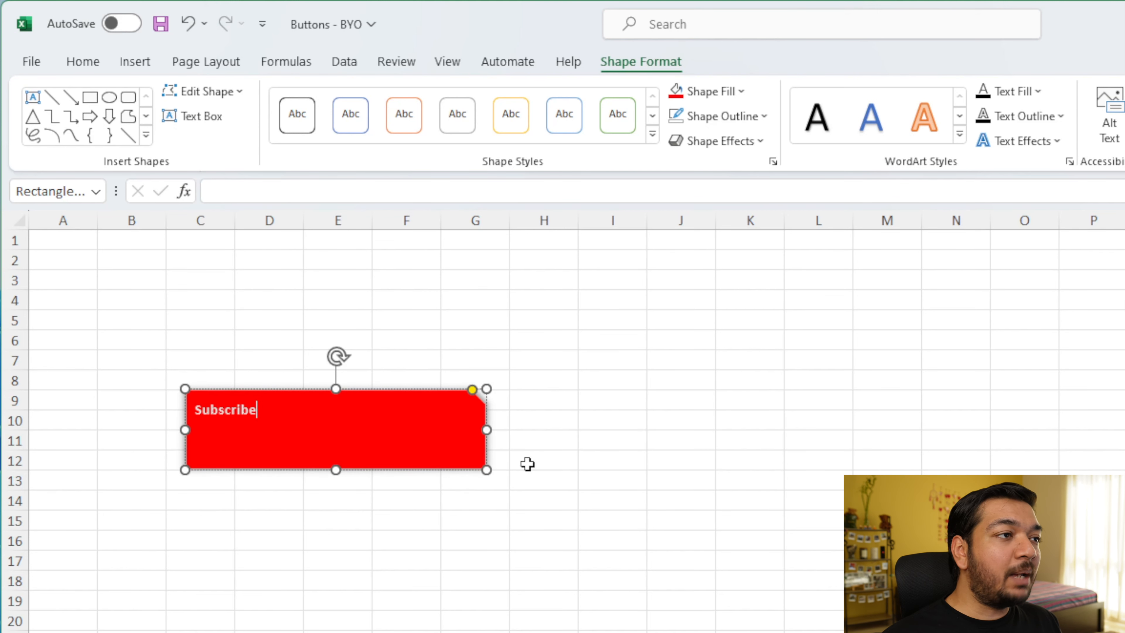
left_click(476, 631)
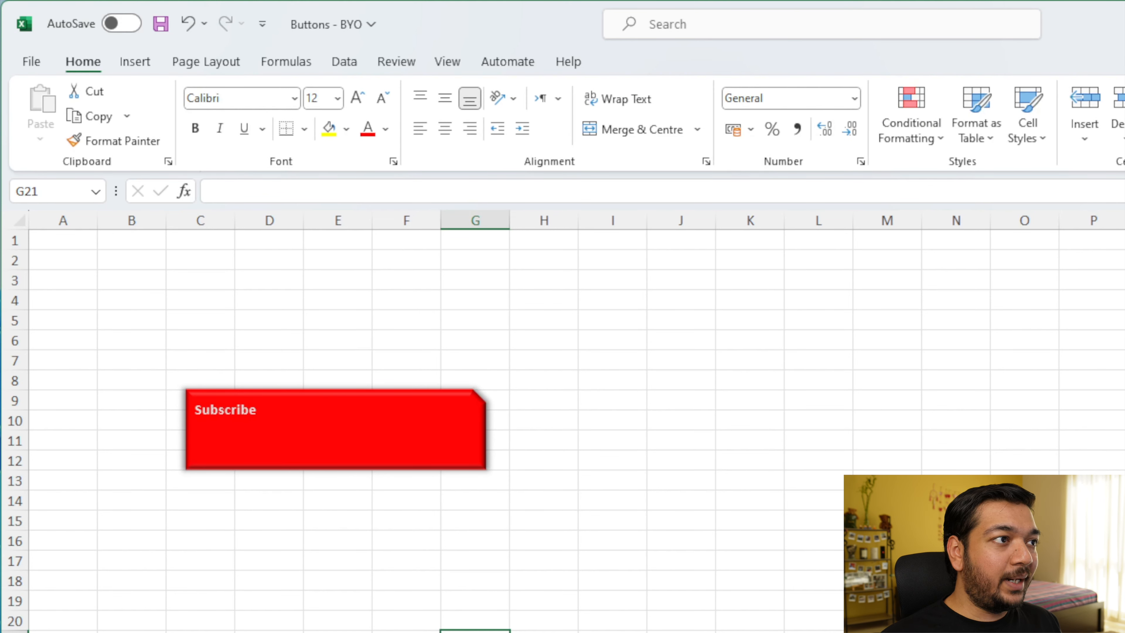
Step: Select the Subscribe text and apply a WordArt style from the gallery to it
double_click(208, 412)
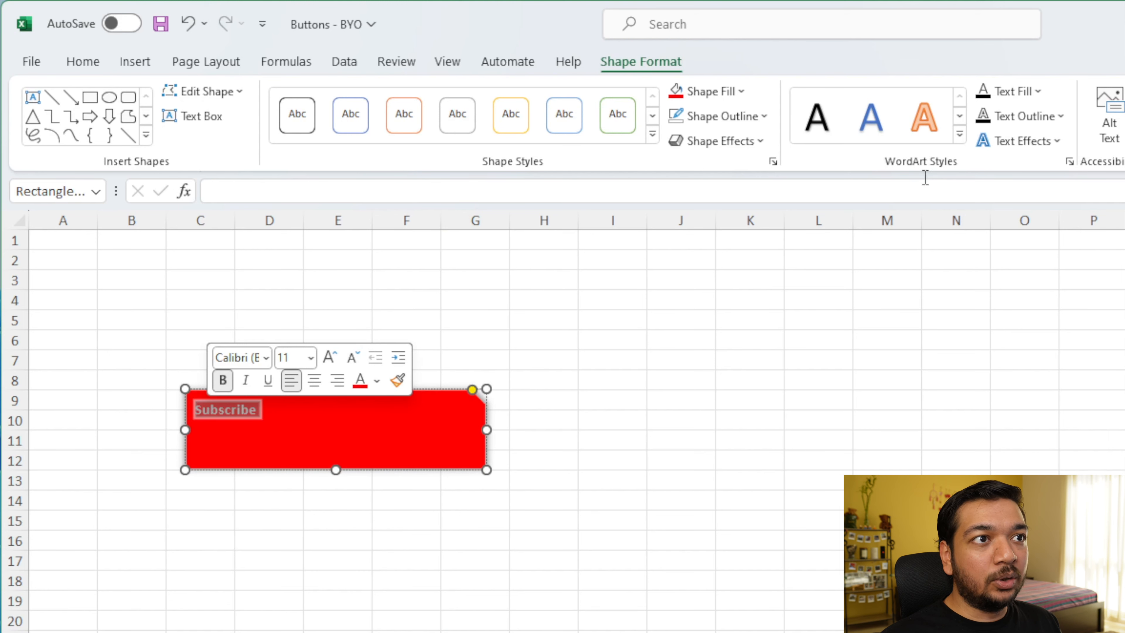
left_click(959, 134)
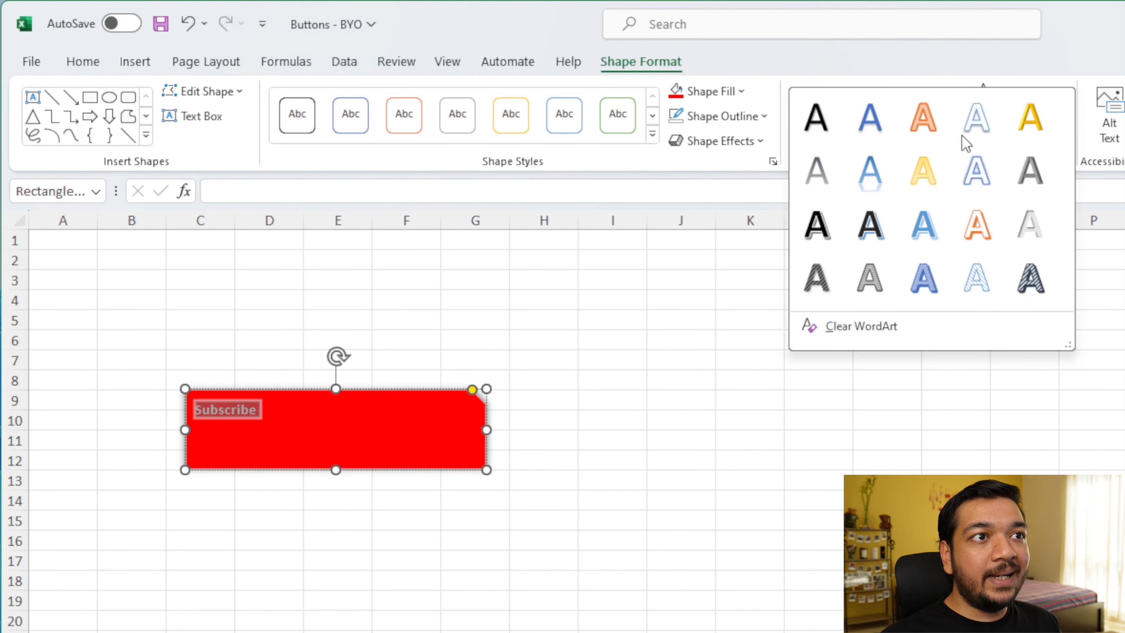
left_click(1025, 230)
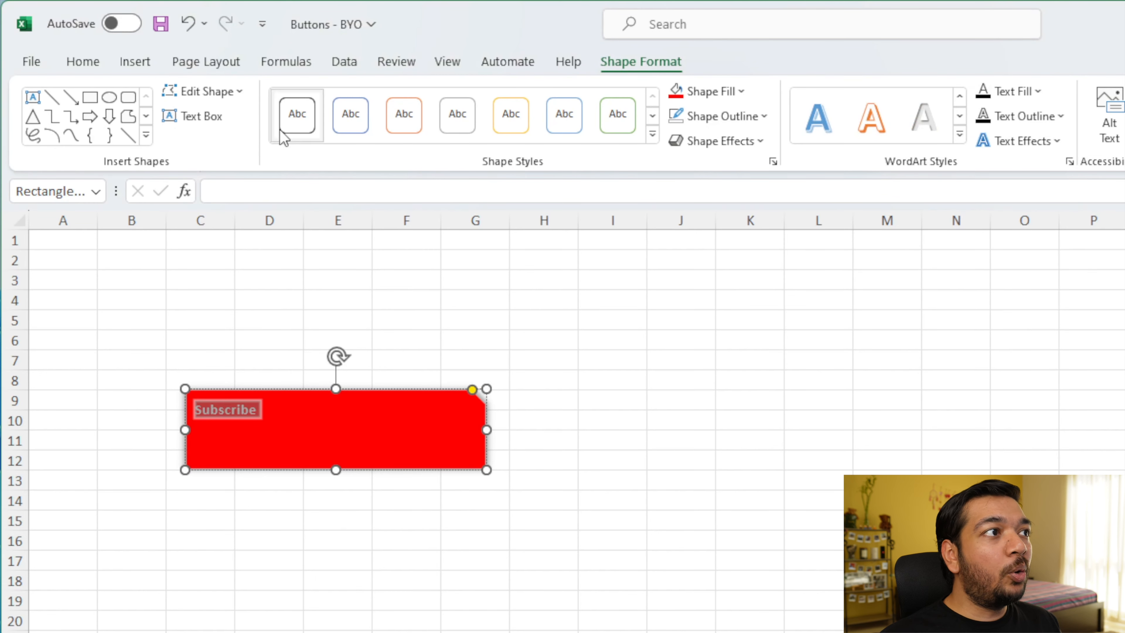
Step: Increase the Subscribe text's font size step by step to 36
left_click(83, 62)
left_click(352, 103)
left_click(352, 103)
left_click(352, 103)
left_click(352, 103)
left_click(352, 103)
left_click(352, 103)
left_click(352, 103)
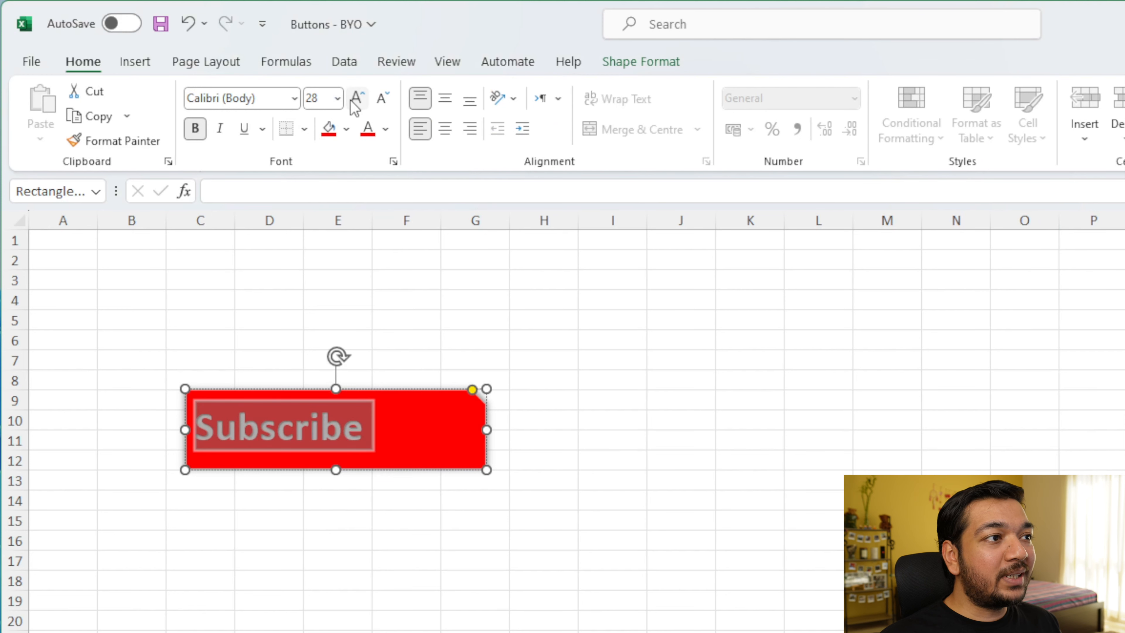
left_click(354, 108)
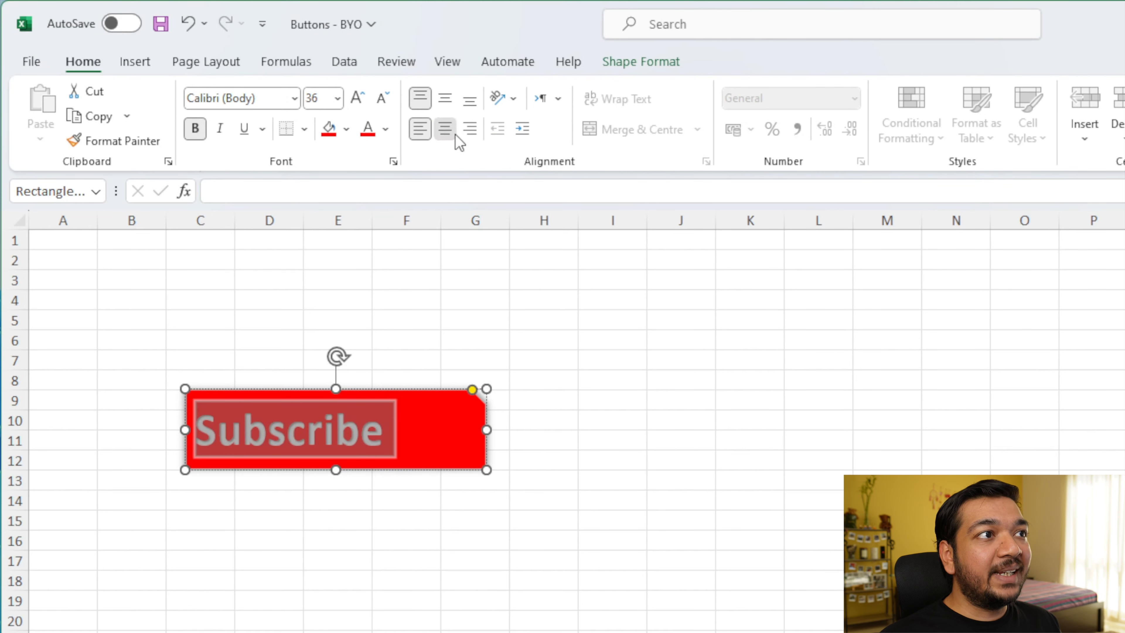